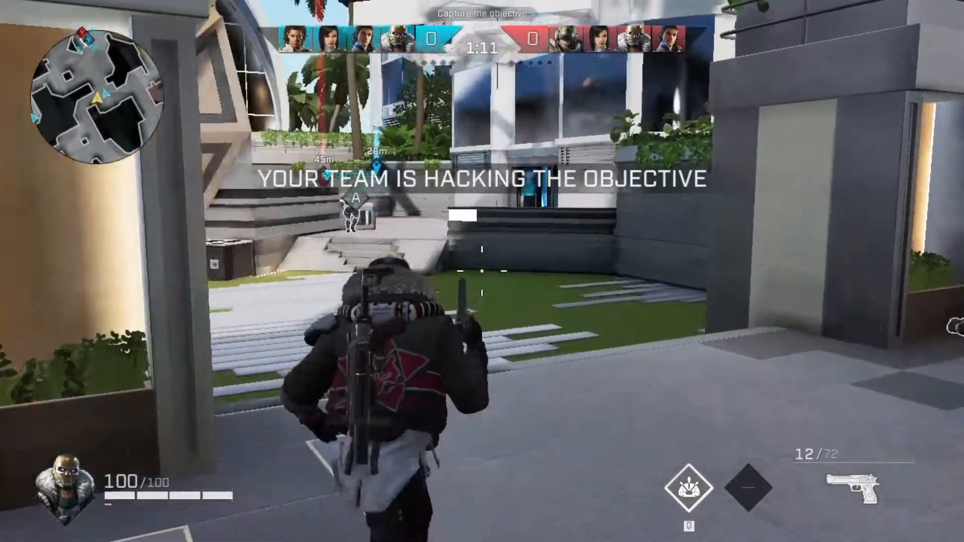
key("w")
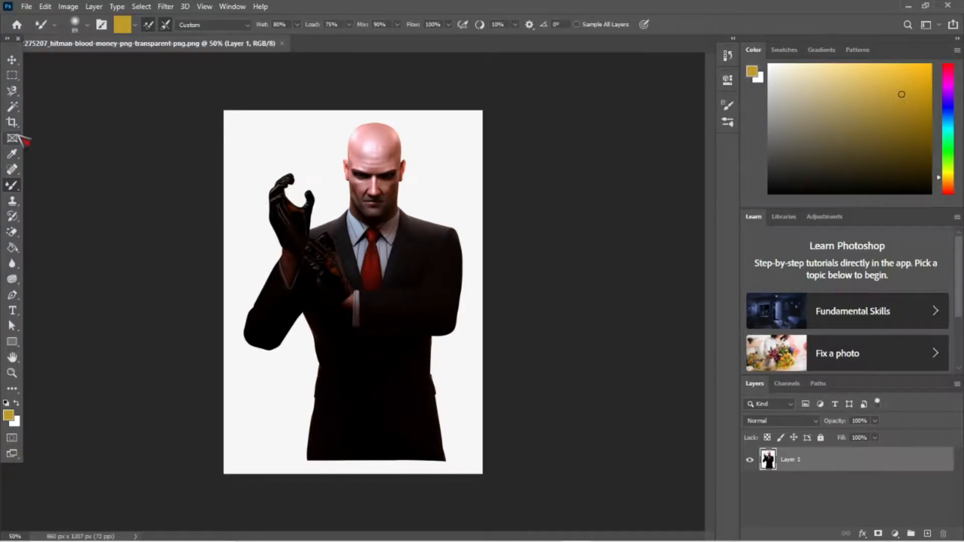
Step: Delete the white background around the suited man using the Magic Wand with a tolerance of 30
left_click(14, 106)
left_click(269, 140)
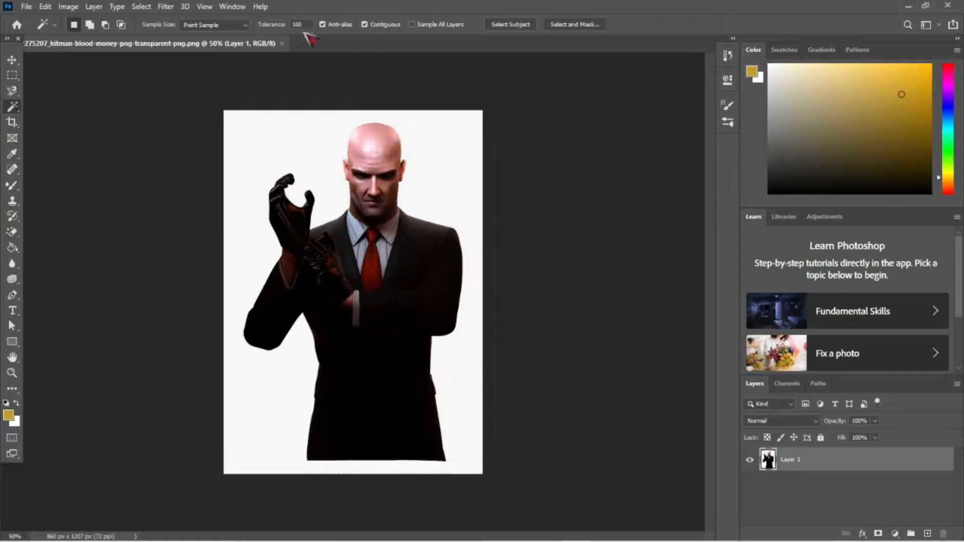
key("Delete")
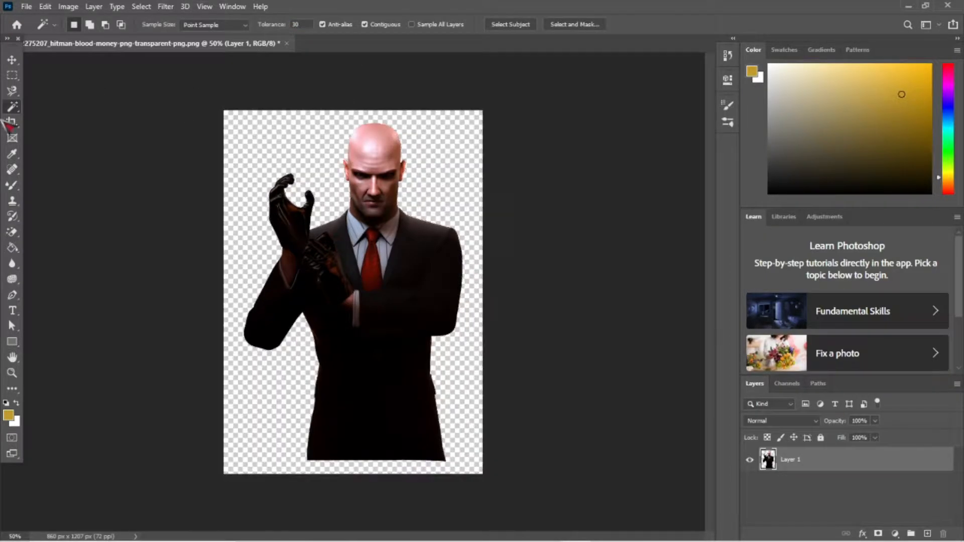
Step: Trace the bald head down to the shirt collar with the Magnetic Lasso and delete it
left_click(12, 90)
scroll(359, 231, "up", 4)
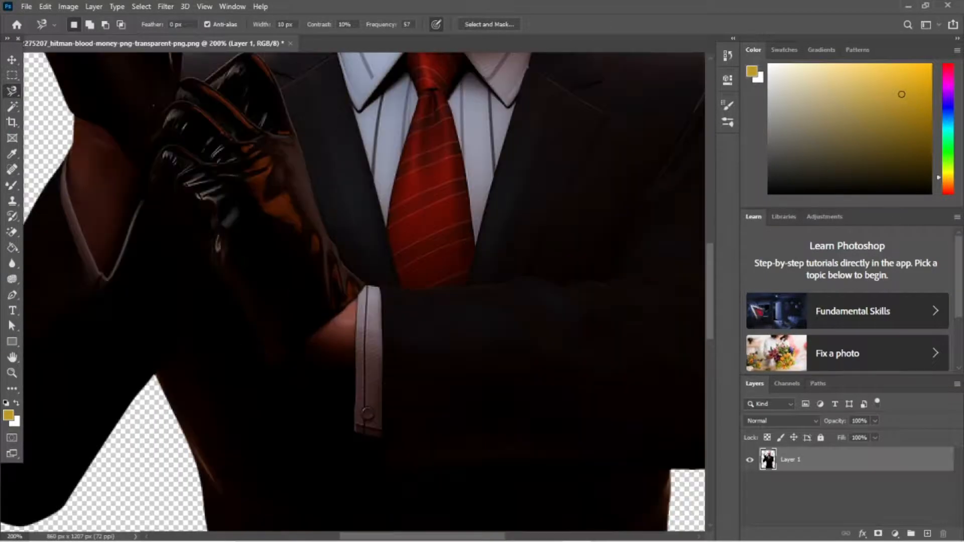
scroll(371, 281, "up", 5)
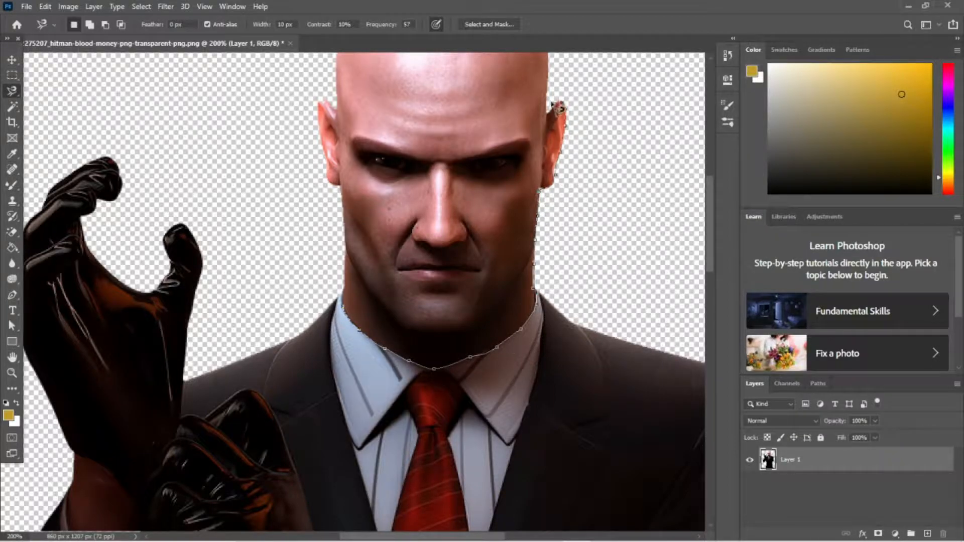
scroll(552, 121, "up", 5)
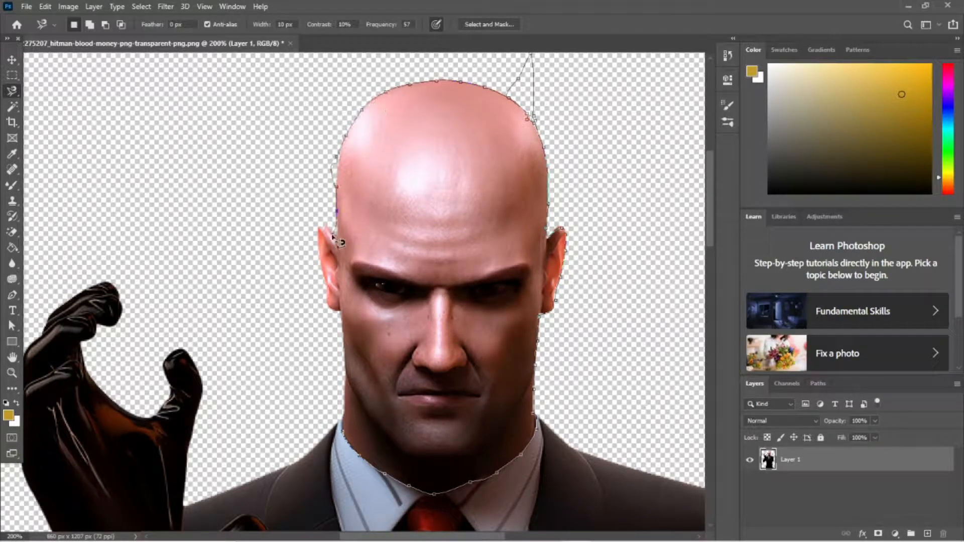
double_click(352, 336)
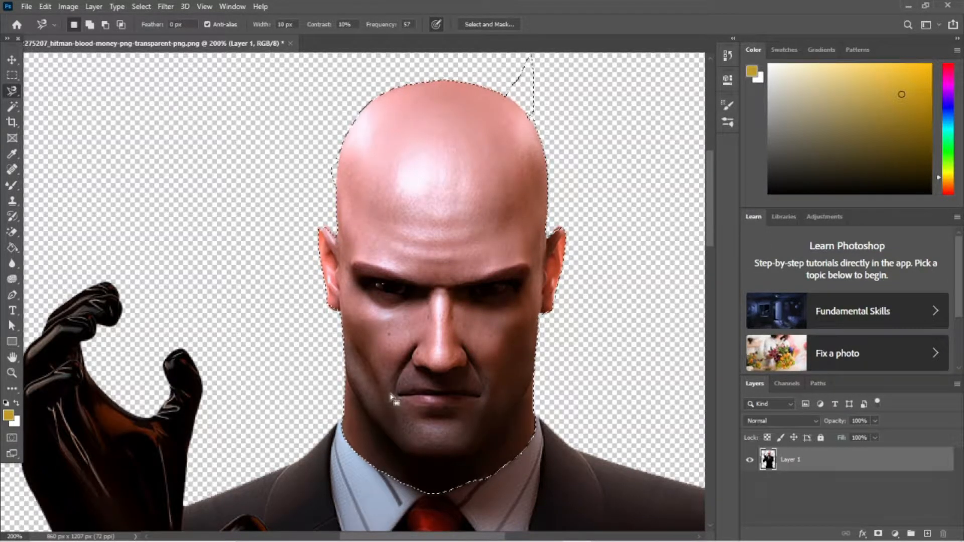
key("Delete")
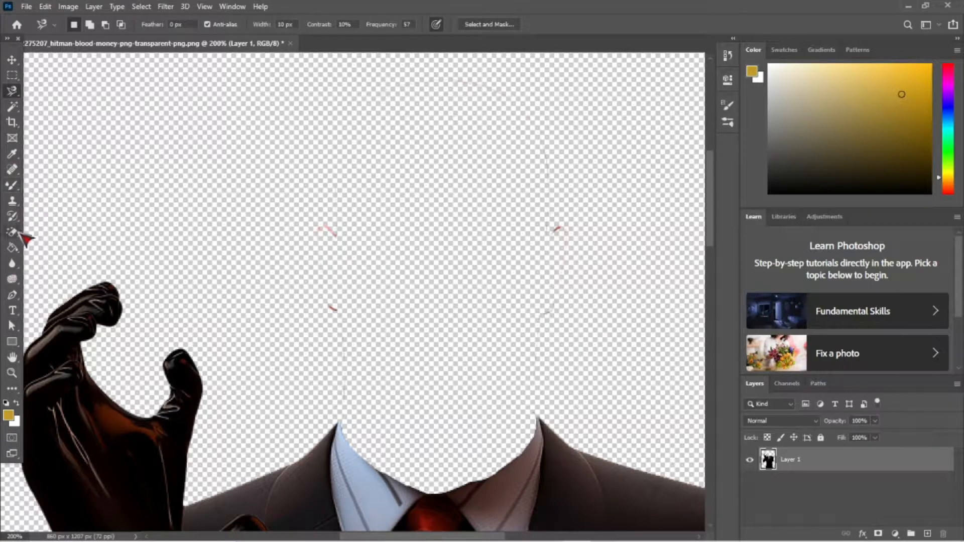
Step: Erase the leftover ear fragments above the collar with the Eraser tool
left_click(12, 232)
left_click(332, 307)
right_click(13, 234)
left_click(55, 230)
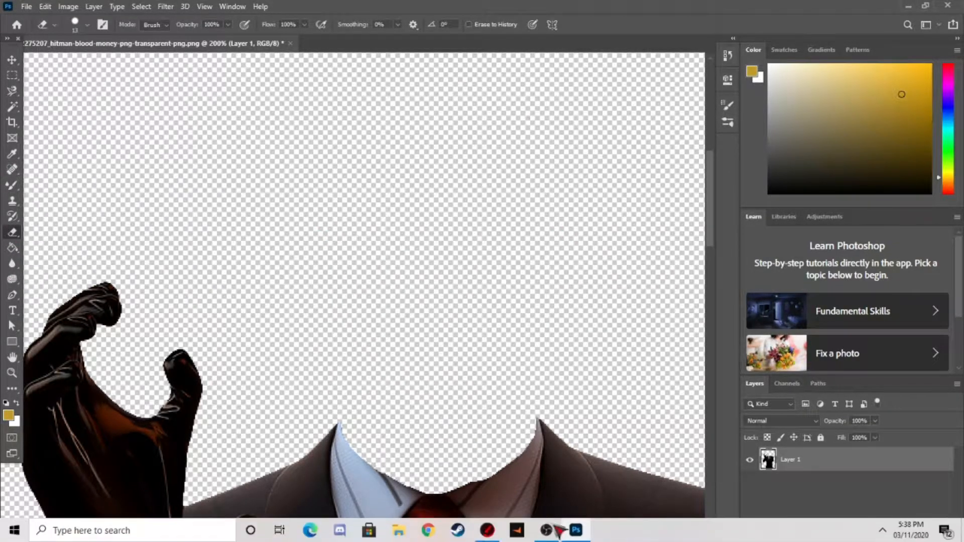
key("ctrl+minus")
key("ctrl+minus")
key("ctrl+minus")
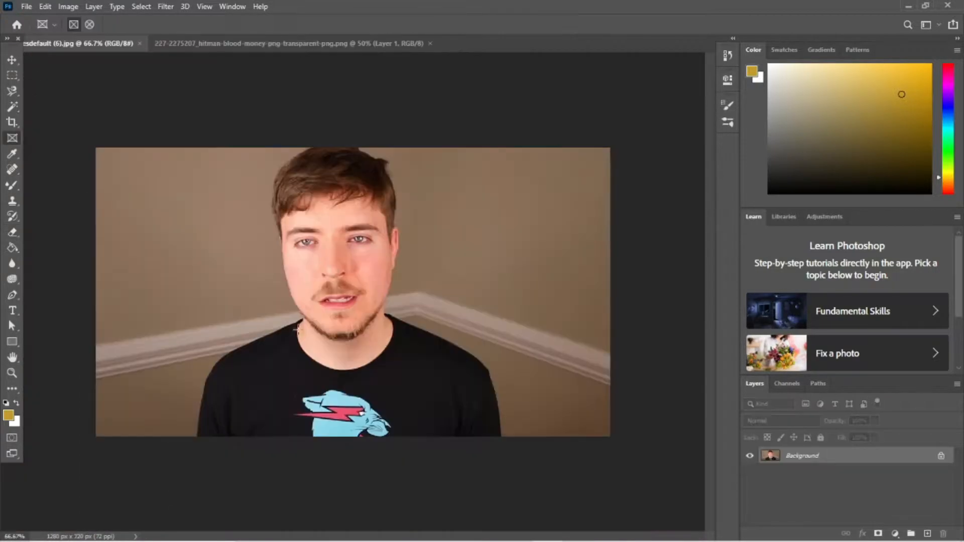
Step: Select the head and neck in the portrait photo with the Magnetic Lasso, move them into the suit document and close the portrait
key("l")
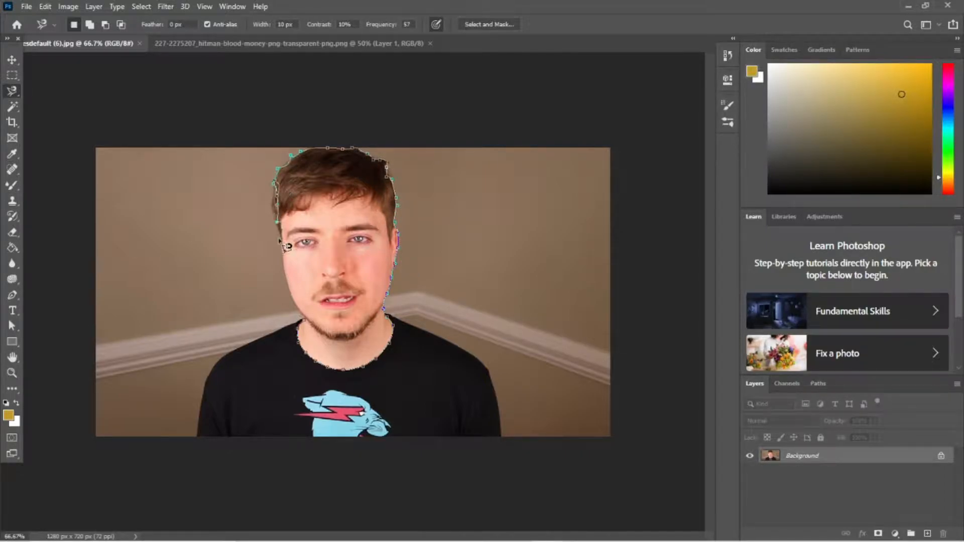
left_click(309, 332)
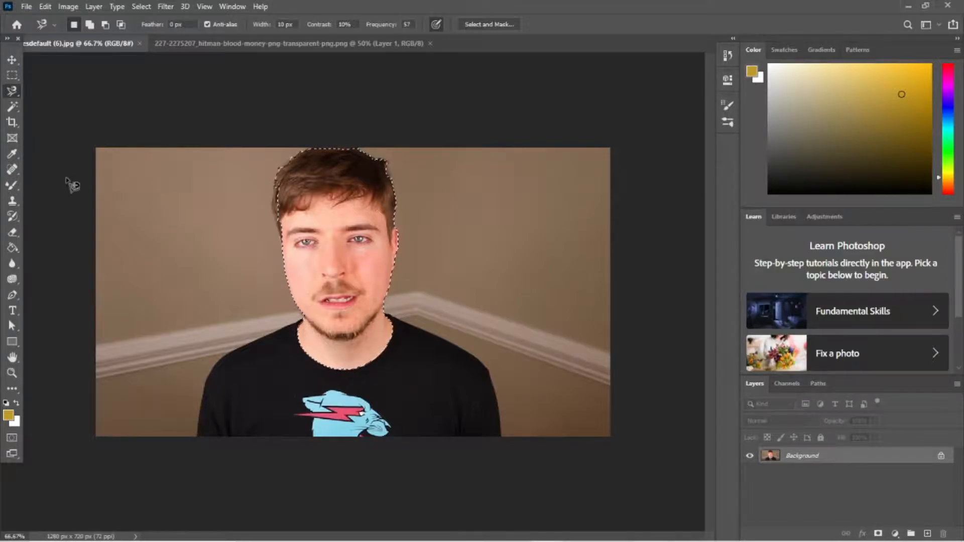
key("v")
mouse_move(323, 286)
left_mouse_down()
mouse_move(383, 335)
mouse_move(409, 321)
mouse_move(296, 311)
mouse_move(362, 312)
left_mouse_up()
left_click_drag(95, 45, 117, 358)
left_click_drag(226, 432, 325, 246)
key("ctrl+w")
left_click(478, 207)
Step: Try to fit a scaled-down copy of the pasted head onto the suit's collar
key("ctrl+alt+t")
left_click_drag(387, 173, 354, 244)
left_click_drag(354, 300, 354, 275)
left_click(749, 484)
left_click_drag(398, 197, 435, 181)
left_click_drag(364, 268, 363, 216)
left_click_drag(398, 144, 401, 146)
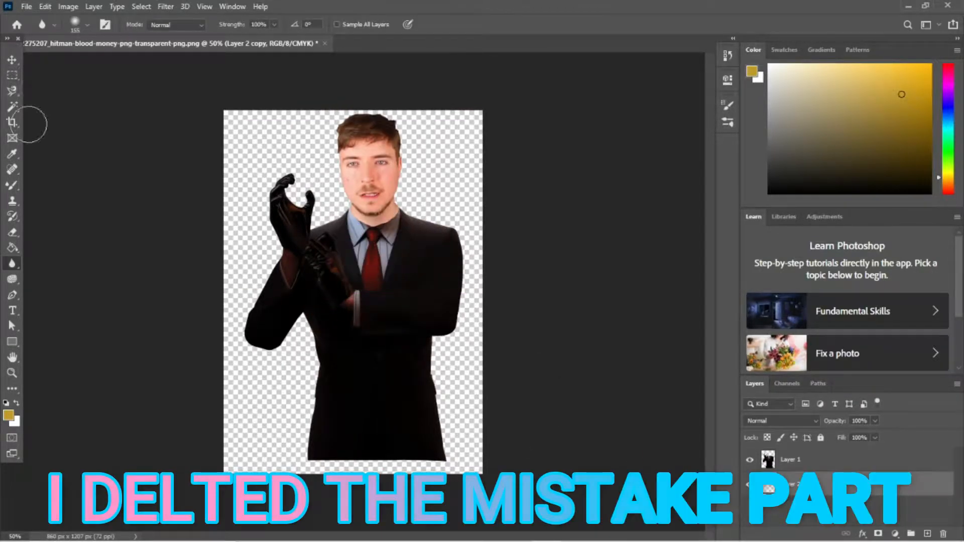
left_click(12, 59)
left_click_drag(374, 173, 371, 187)
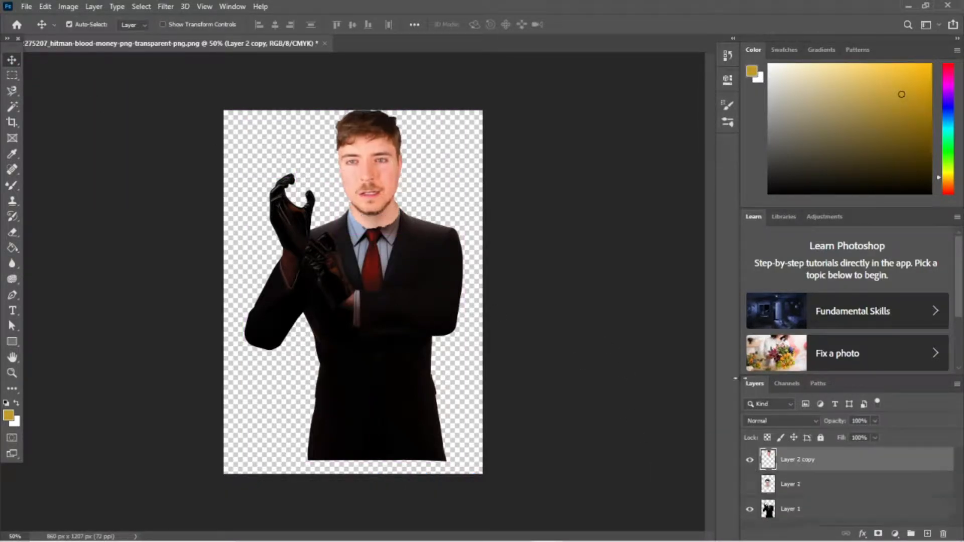
right_click(859, 460)
left_click(902, 458)
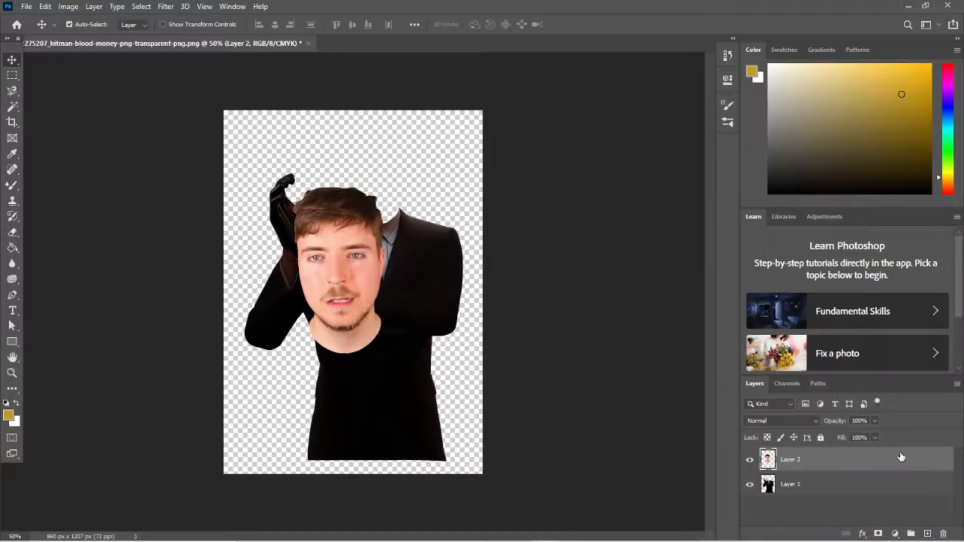
Step: Scale down a duplicate of the head, fit it into the suit's collar beneath Layer 1, and keep the original Layer 2 hidden
left_click_drag(361, 231, 369, 211)
left_click_drag(803, 484, 807, 499)
key("ctrl+t")
left_click_drag(407, 134, 385, 176)
key("Return")
left_click(750, 508)
left_click_drag(343, 233, 362, 169)
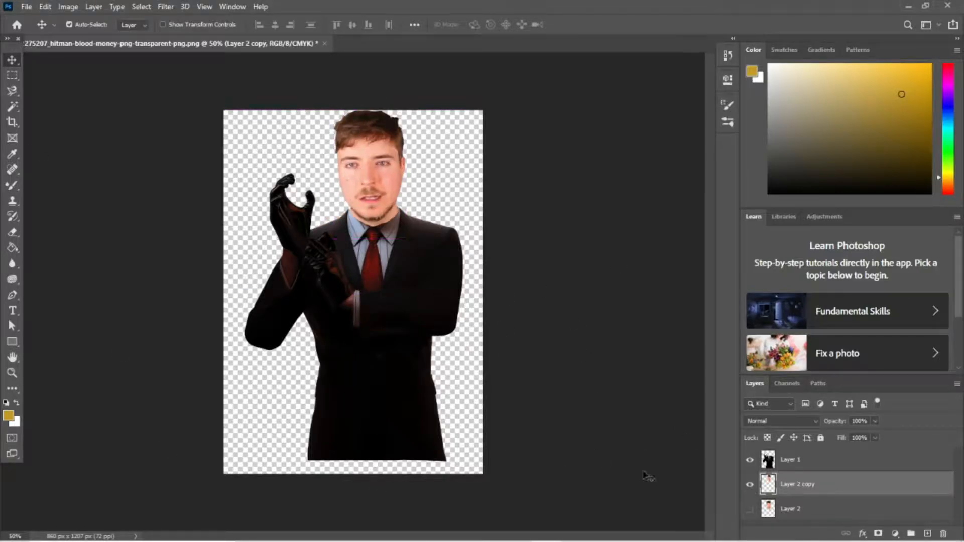
Step: Add a Hue/Saturation adjustment layer above the head copy with Hue -157 and Saturation +79
left_click(878, 534)
left_click(878, 534)
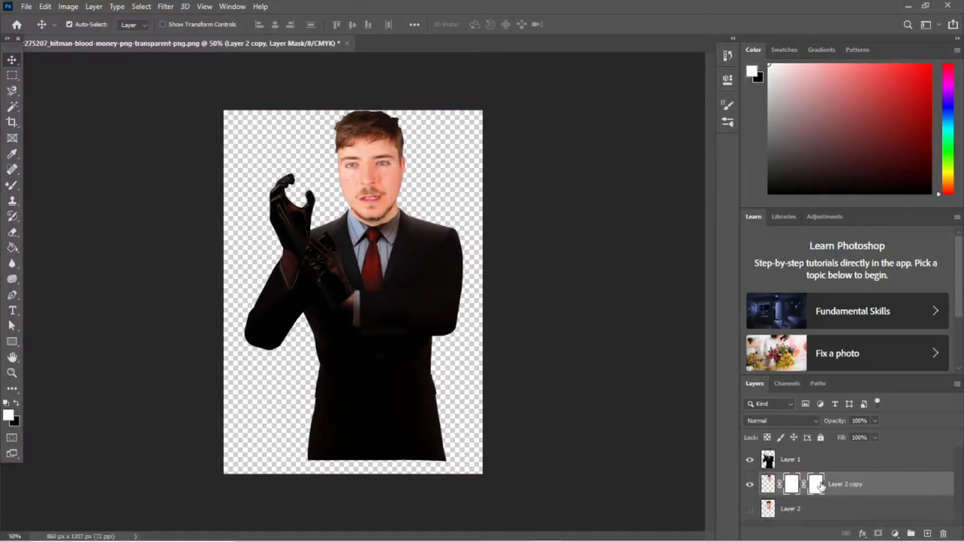
left_click(895, 534)
left_click(883, 424)
left_click_drag(624, 185, 667, 184)
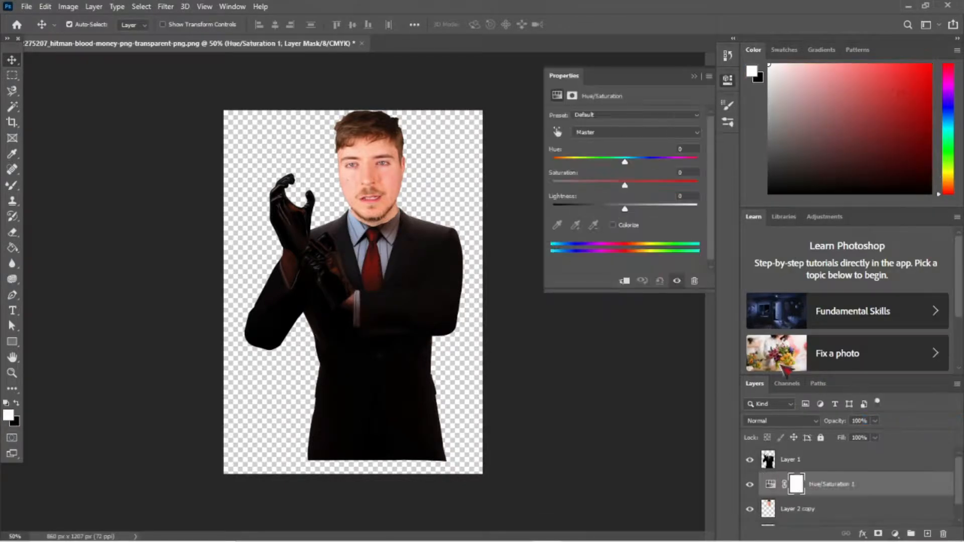
left_click_drag(625, 161, 559, 162)
Step: Fill the Hue/Saturation layer mask with black using the Paint Bucket
left_click(16, 405)
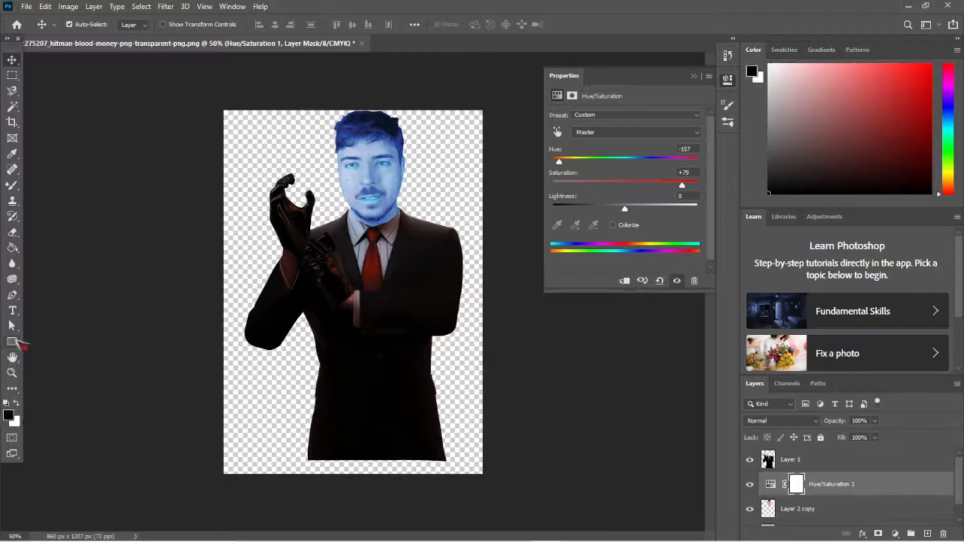
left_click(10, 250)
left_click(361, 218)
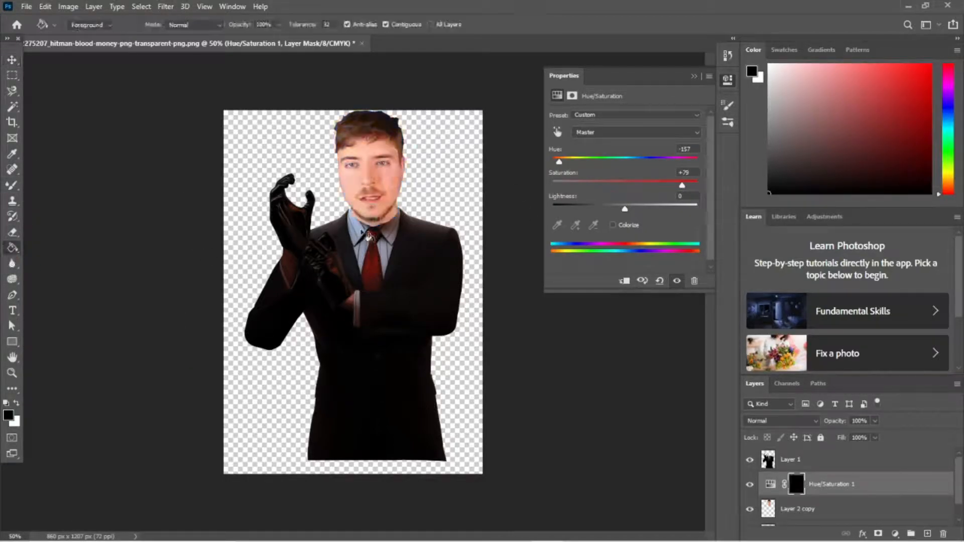
Step: Move the Hue/Saturation adjustment layer above Layer 1 and collapse its properties
left_click(12, 185)
key("ctrl+plus")
key("ctrl+plus")
key("ctrl+plus")
left_click_drag(710, 326, 715, 230)
left_click(727, 80)
key("ctrl+bracketright")
Step: Paint white on the Hue/Saturation mask over the hair, face and neck with a 36 px soft brush, sparing the eyes and lips
scroll(716, 251, "down", 5)
scroll(716, 261, "up", 5)
key("b")
key("x")
mouse_move(352, 196)
left_mouse_down()
mouse_move(377, 173)
mouse_move(491, 184)
mouse_move(404, 236)
mouse_move(402, 362)
mouse_move(469, 279)
mouse_move(452, 120)
mouse_move(316, 211)
mouse_move(370, 222)
mouse_move(306, 276)
mouse_move(346, 305)
mouse_move(357, 413)
mouse_move(462, 409)
mouse_move(452, 370)
left_mouse_up()
key("ctrl+z")
left_click(87, 24)
left_click_drag(93, 62, 88, 64)
left_click(440, 194)
mouse_move(440, 194)
left_mouse_down()
mouse_move(406, 71)
mouse_move(296, 155)
mouse_move(310, 76)
left_mouse_up()
mouse_move(464, 172)
left_mouse_down()
mouse_move(534, 256)
mouse_move(503, 377)
mouse_move(432, 442)
mouse_move(490, 340)
mouse_move(431, 272)
mouse_move(397, 336)
mouse_move(475, 318)
mouse_move(424, 361)
left_mouse_up()
mouse_move(389, 434)
left_mouse_down()
mouse_move(413, 454)
mouse_move(520, 378)
mouse_move(518, 450)
mouse_move(431, 488)
mouse_move(345, 440)
mouse_move(457, 491)
mouse_move(366, 472)
left_mouse_up()
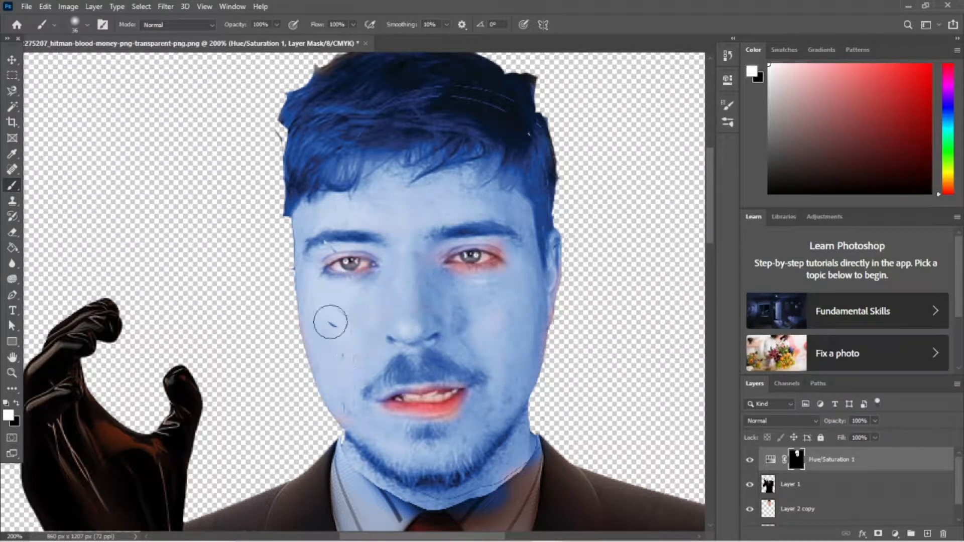
Step: Bring the red lens flare from its own document into the suit composition and place it over one eye
key("ctrl+minus")
key("ctrl+minus")
left_click_drag(711, 280, 710, 330)
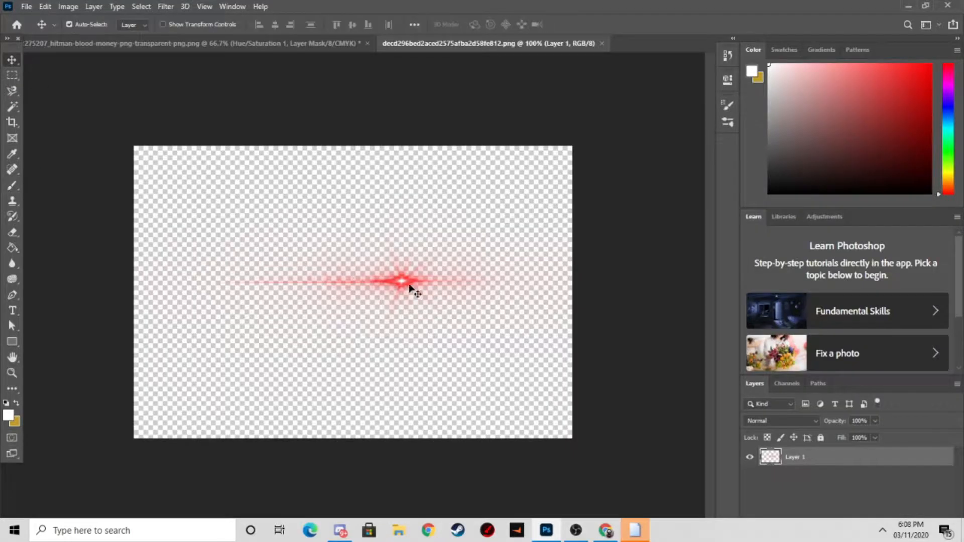
left_click_drag(408, 282, 441, 129)
Step: Duplicate the red flare, flip the copy horizontally and place it over the other eye
key("ctrl+j")
key("ctrl+t")
right_click(451, 190)
left_click(516, 397)
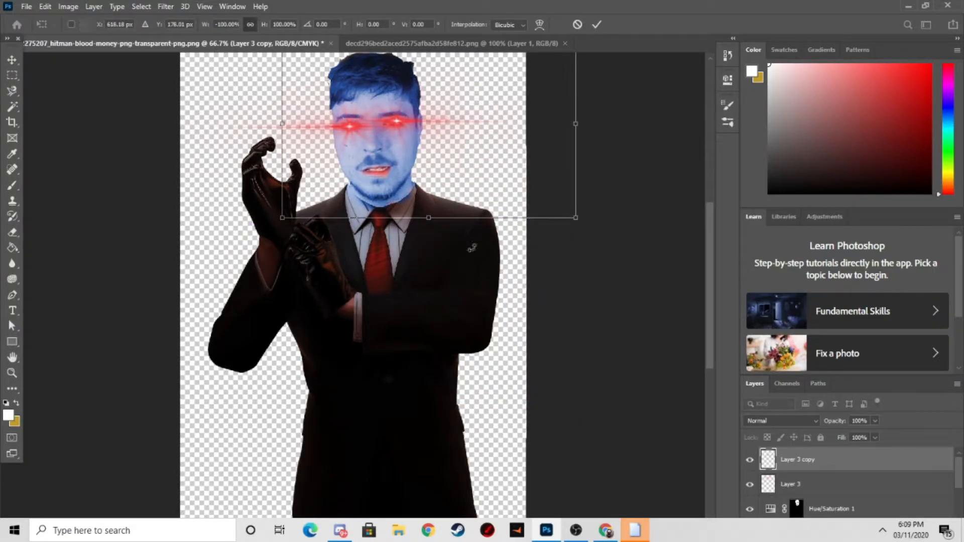
key("ctrl+minus")
Step: Refine the fit of the duplicated flare, Layer 3 copy, over its eye with Free Transform
left_click(824, 484)
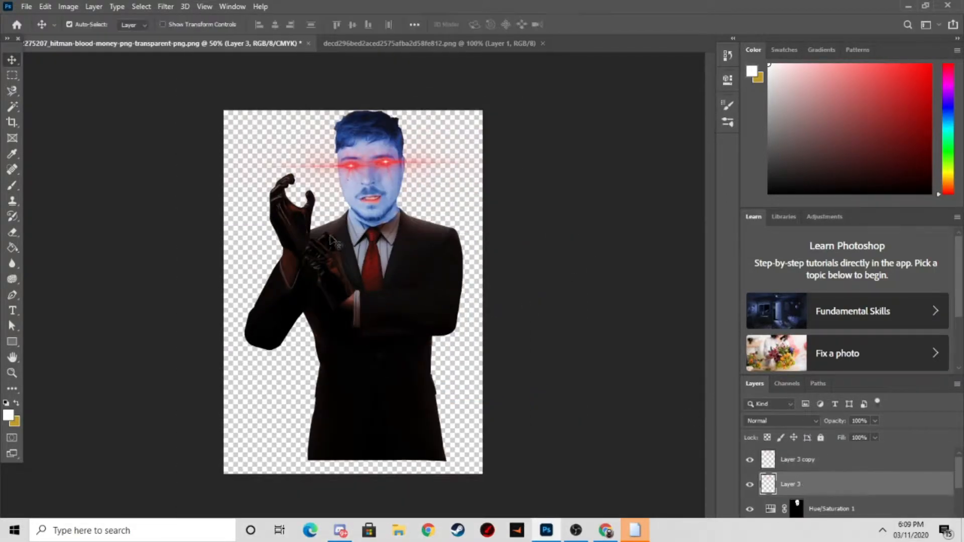
left_click(853, 459)
key("ctrl+t")
left_click_drag(417, 153, 411, 159)
left_click_drag(406, 97, 405, 122)
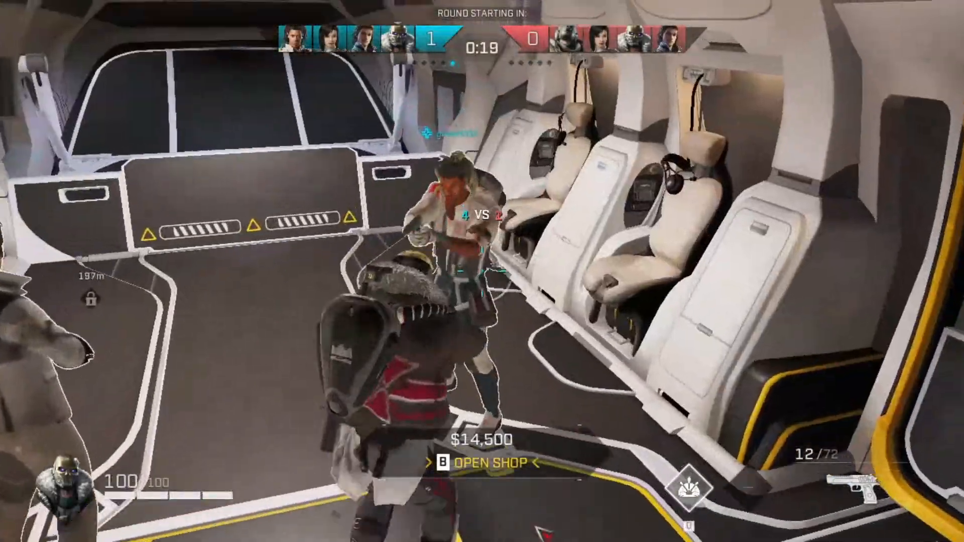
key("b")
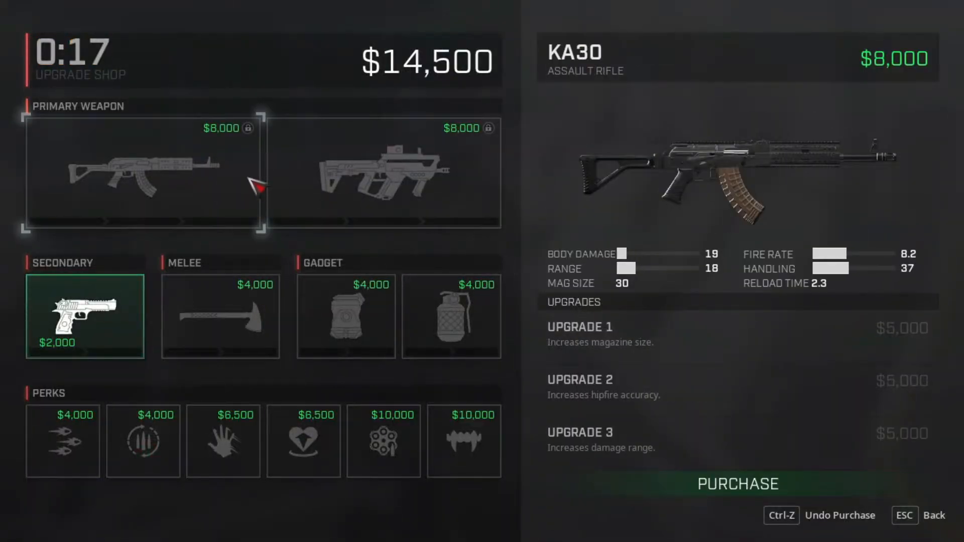
key("Escape")
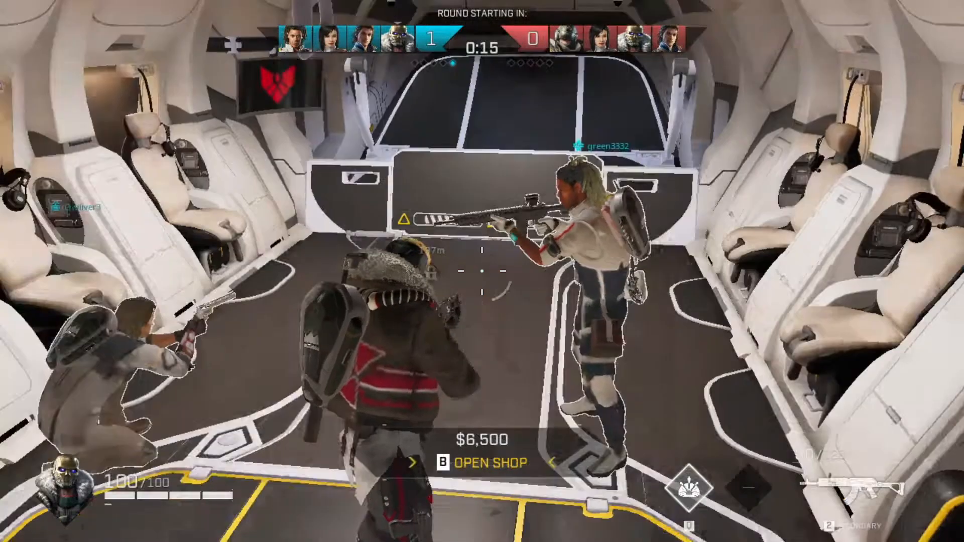
key("2")
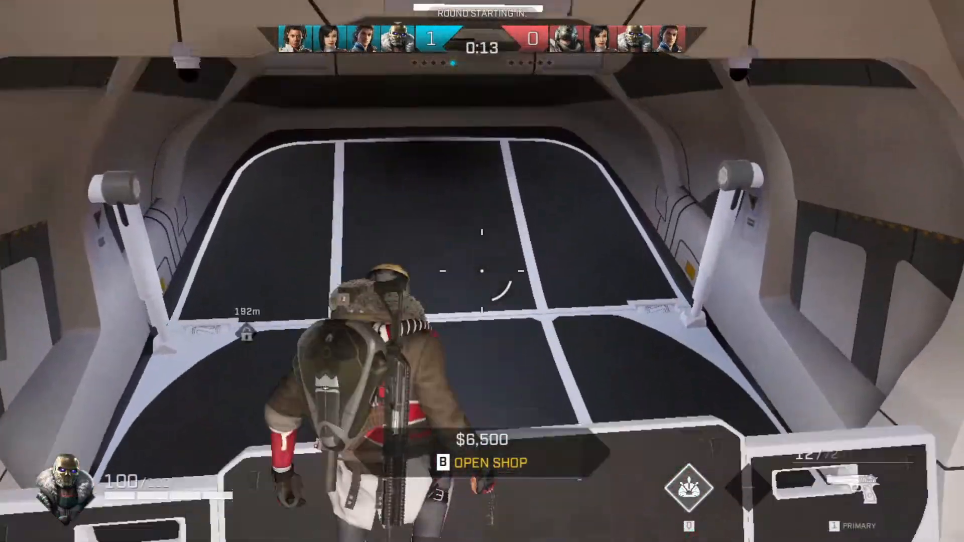
key("1")
key("b")
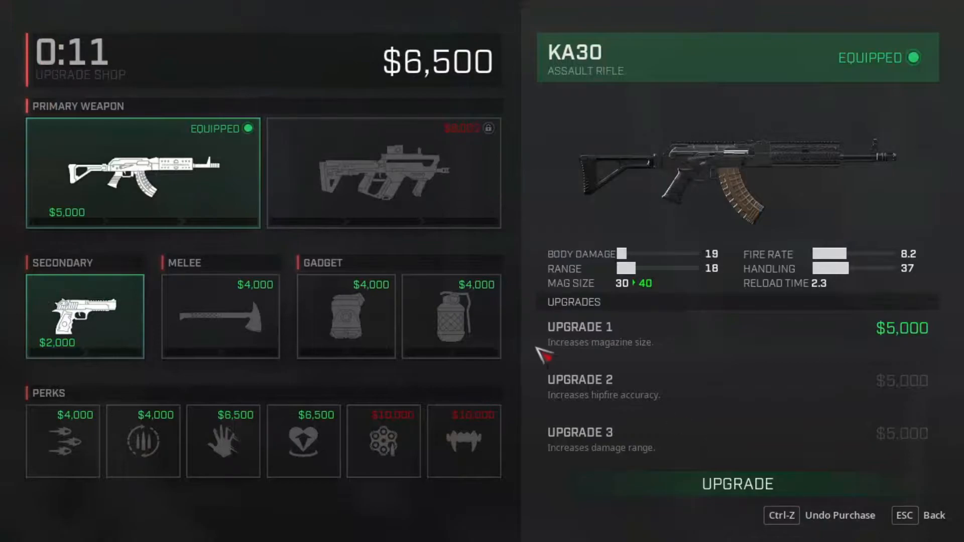
left_click(221, 316)
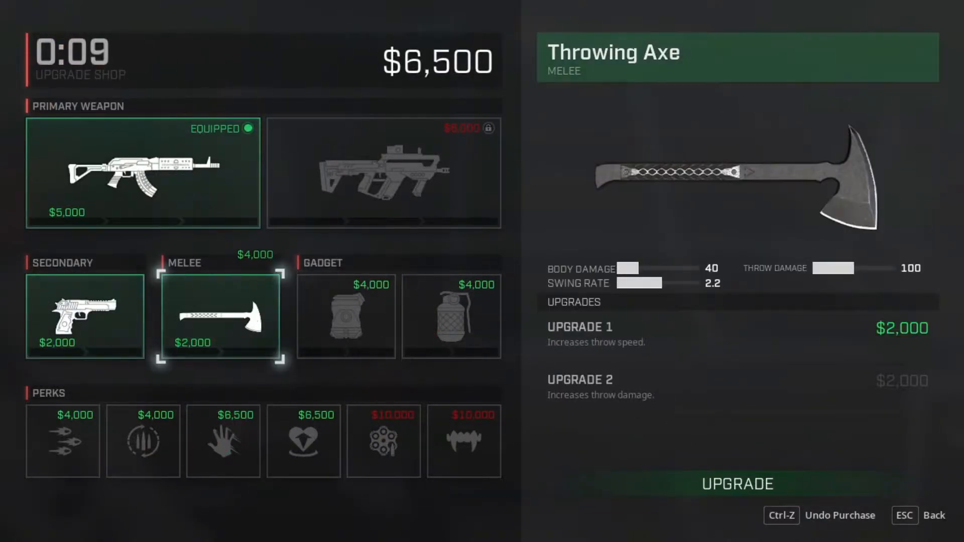
key("Escape")
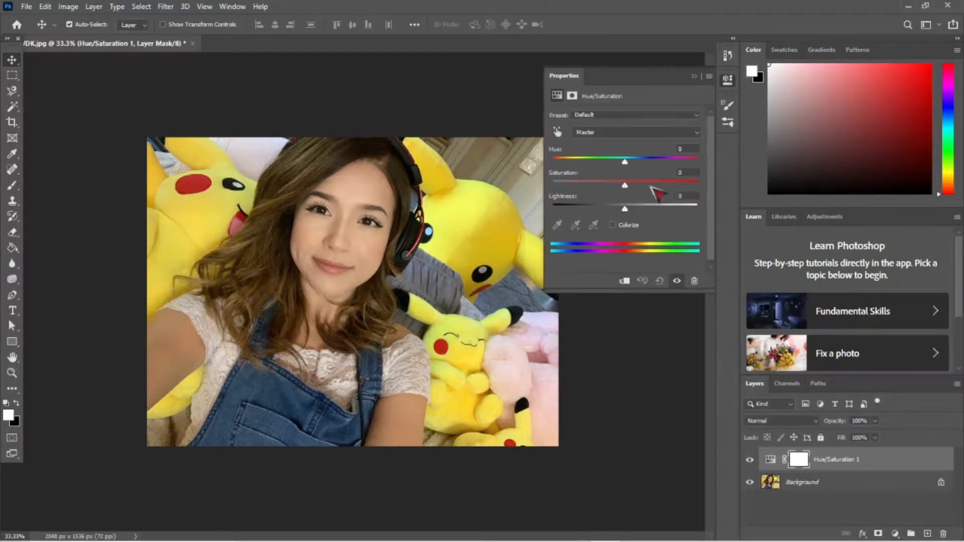
Step: Colorize the selfie photo through its Hue/Saturation layer with Hue 48 and Saturation 78
left_click(612, 225)
left_click_drag(589, 185, 675, 191)
left_click_drag(552, 162, 579, 183)
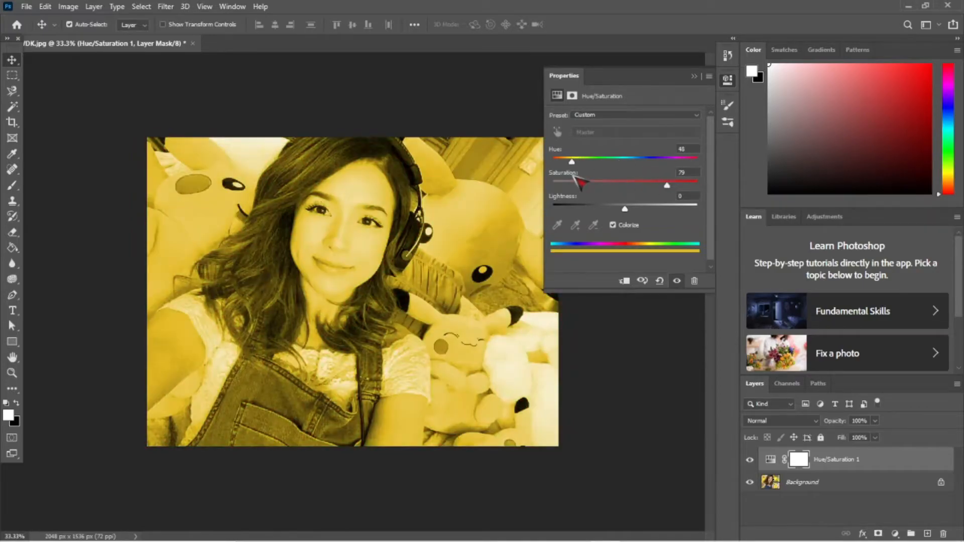
left_click_drag(681, 191, 684, 187)
Step: Fill the selfie's Hue/Saturation mask with black using the Paint Bucket
left_click(17, 403)
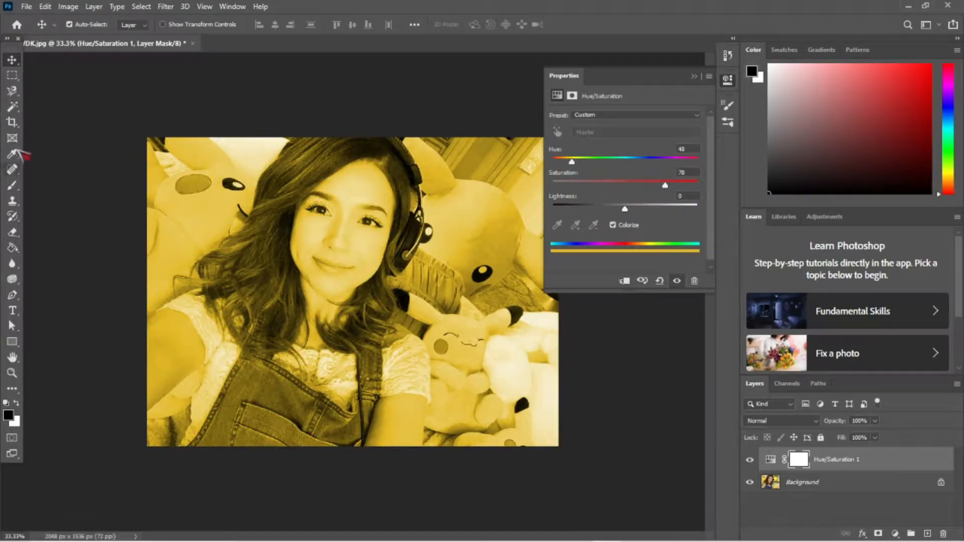
left_click(12, 247)
left_click(236, 245)
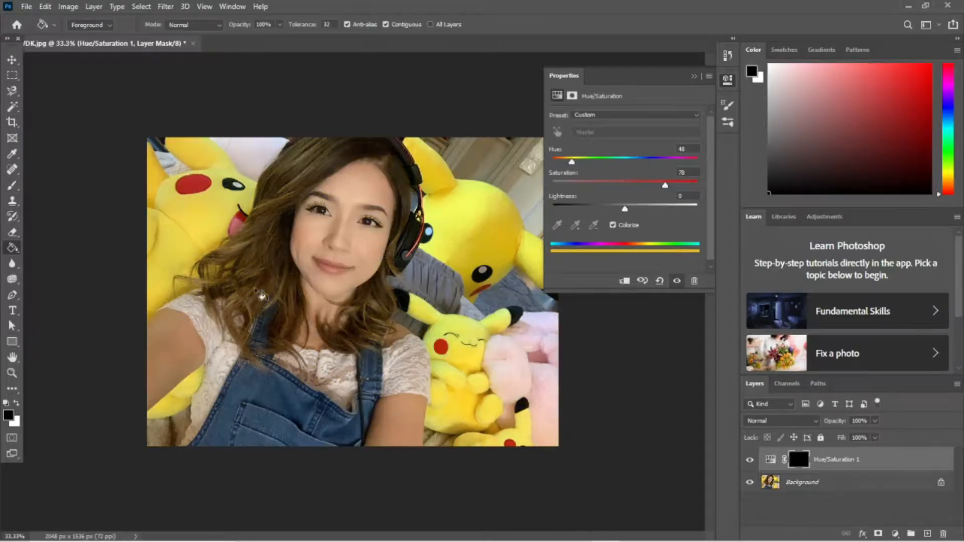
Step: Try painting white over the face on the Hue/Saturation mask with a soft 146 px brush, and undo the strokes
key("x")
key("b")
left_click(693, 75)
left_click(80, 24)
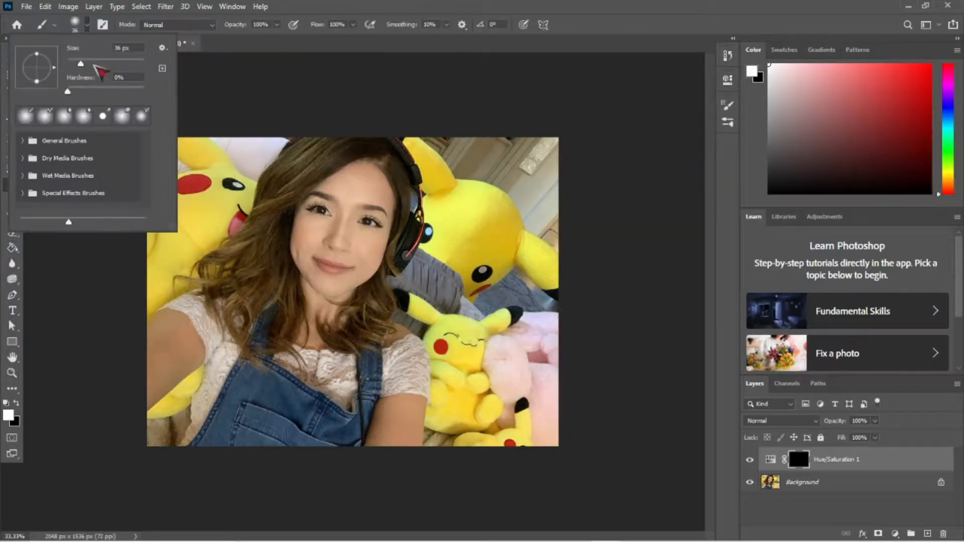
key("Return")
mouse_move(326, 199)
left_mouse_down()
mouse_move(335, 223)
mouse_move(309, 228)
mouse_move(308, 253)
left_mouse_up()
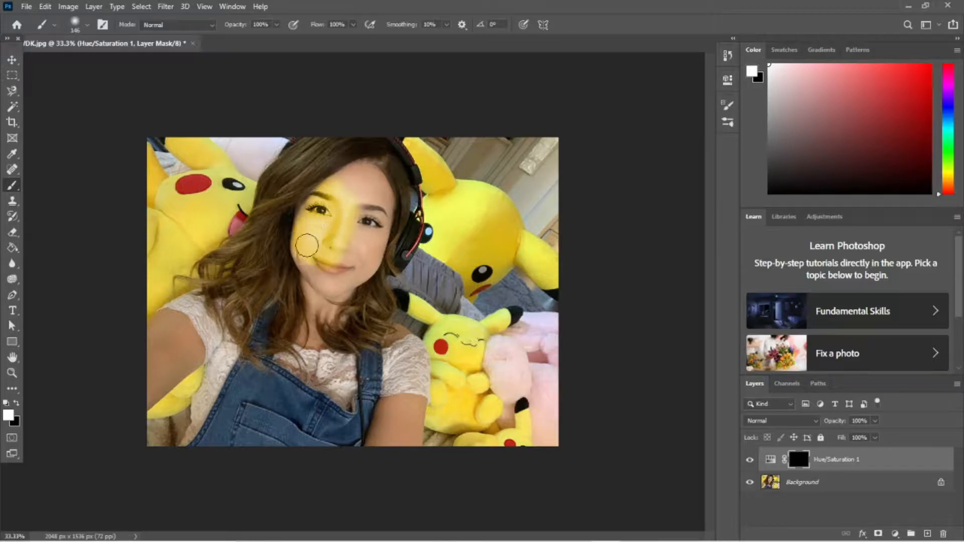
mouse_move(350, 185)
left_mouse_down()
mouse_move(334, 239)
mouse_move(366, 256)
mouse_move(369, 237)
mouse_move(376, 243)
mouse_move(363, 274)
mouse_move(364, 251)
mouse_move(344, 276)
mouse_move(296, 277)
left_mouse_up()
key("ctrl+z")
key("ctrl+plus")
mouse_move(281, 201)
left_mouse_down()
mouse_move(292, 256)
mouse_move(288, 210)
mouse_move(350, 166)
mouse_move(370, 116)
mouse_move(377, 149)
mouse_move(404, 154)
left_mouse_up()
key("ctrl+z")
key("ctrl+z")
key("ctrl+z")
Step: Fill the Hue/Saturation 1 mask with black again using the Paint Bucket
key("x")
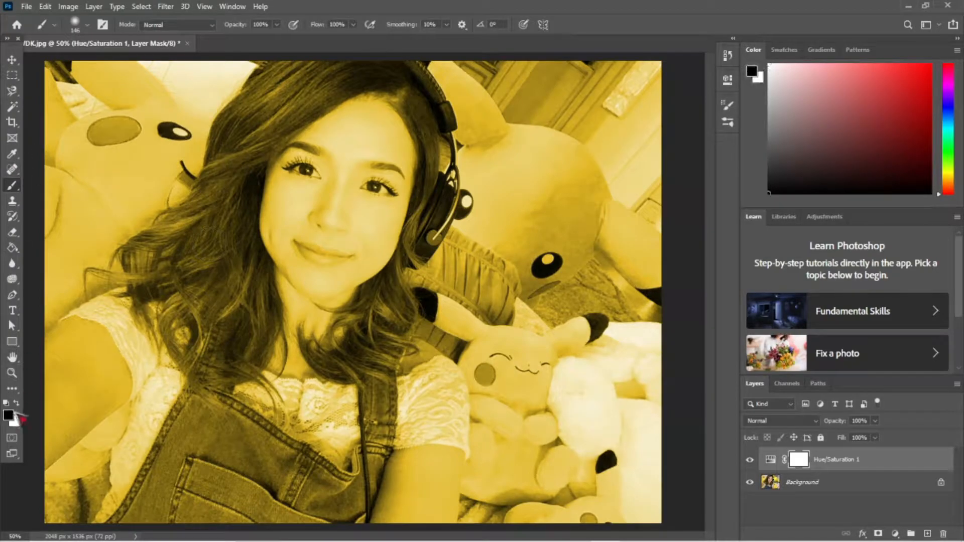
left_click(13, 247)
left_click(46, 280)
left_click(12, 185)
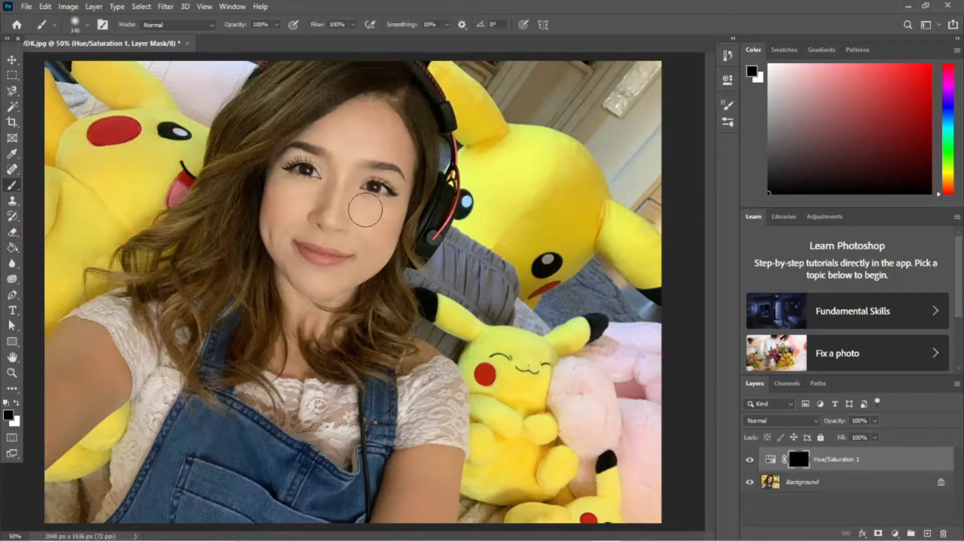
Step: Paint white over the cheeks, nose and chin on the Hue/Saturation 1 mask with a soft 114 px brush, sparing the lips
right_click(341, 176)
key("Escape")
key("x")
mouse_move(333, 173)
left_mouse_down()
mouse_move(319, 215)
mouse_move(355, 232)
mouse_move(385, 214)
mouse_move(340, 273)
mouse_move(303, 273)
mouse_move(319, 282)
mouse_move(279, 234)
mouse_move(273, 205)
mouse_move(316, 190)
mouse_move(350, 107)
mouse_move(405, 163)
mouse_move(398, 216)
mouse_move(379, 147)
mouse_move(348, 136)
mouse_move(350, 113)
left_mouse_up()
key("ctrl+z")
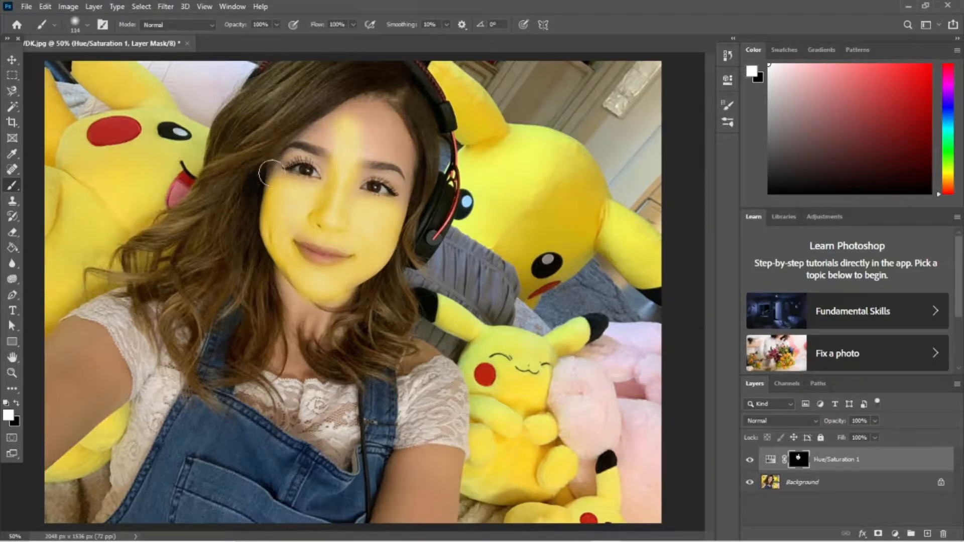
Step: Paint white around the eyes, over the forehead and over the upper hair on the mask with a soft 64 px brush
left_click(87, 24)
left_click_drag(120, 35, 83, 35)
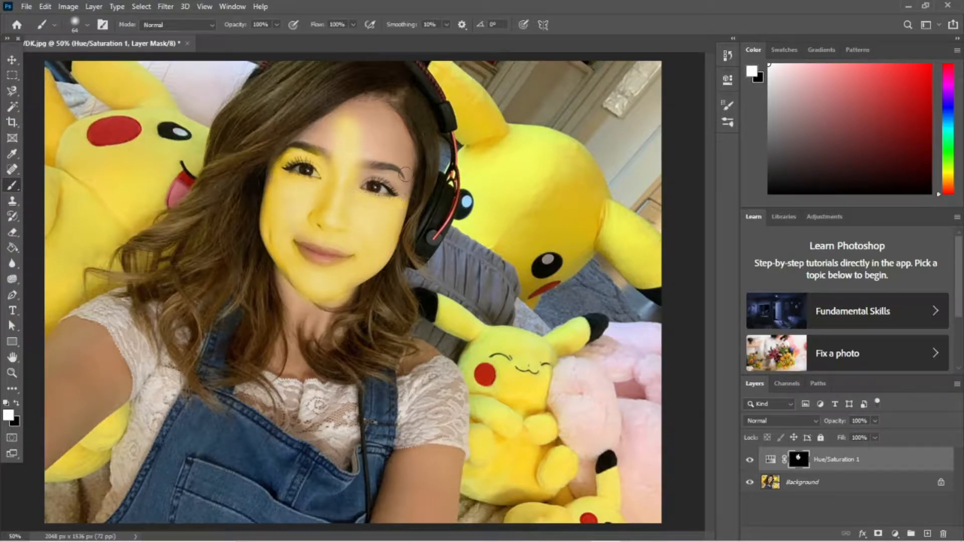
mouse_move(364, 176)
left_mouse_down()
mouse_move(392, 180)
mouse_move(403, 196)
left_mouse_up()
mouse_move(325, 124)
left_mouse_down()
mouse_move(354, 111)
mouse_move(393, 123)
mouse_move(406, 187)
left_mouse_up()
mouse_move(311, 140)
left_mouse_down()
mouse_move(408, 165)
mouse_move(336, 135)
mouse_move(398, 157)
mouse_move(348, 131)
mouse_move(367, 117)
left_mouse_up()
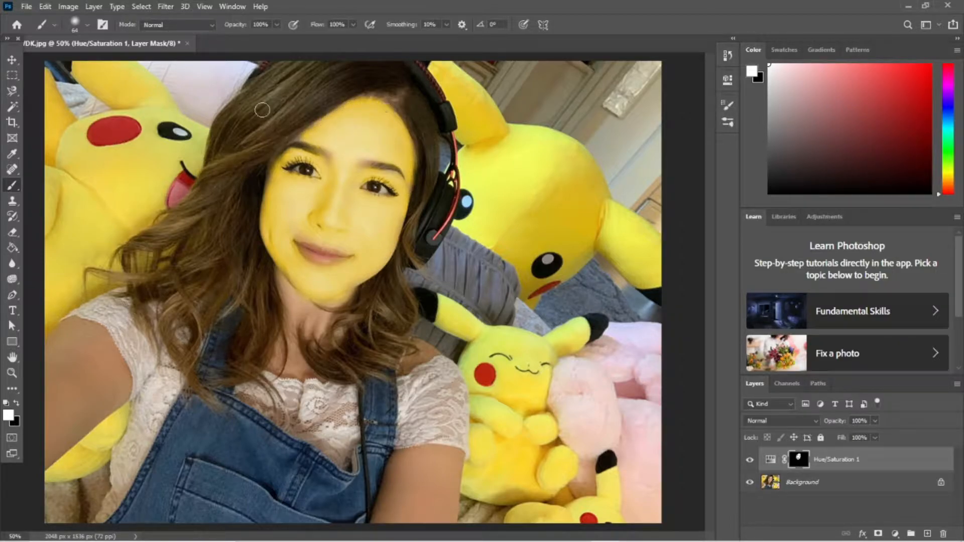
mouse_move(233, 114)
left_mouse_down()
mouse_move(306, 107)
mouse_move(329, 87)
mouse_move(305, 95)
mouse_move(249, 166)
mouse_move(272, 86)
mouse_move(225, 121)
mouse_move(270, 148)
mouse_move(311, 113)
mouse_move(216, 195)
mouse_move(235, 132)
left_mouse_up()
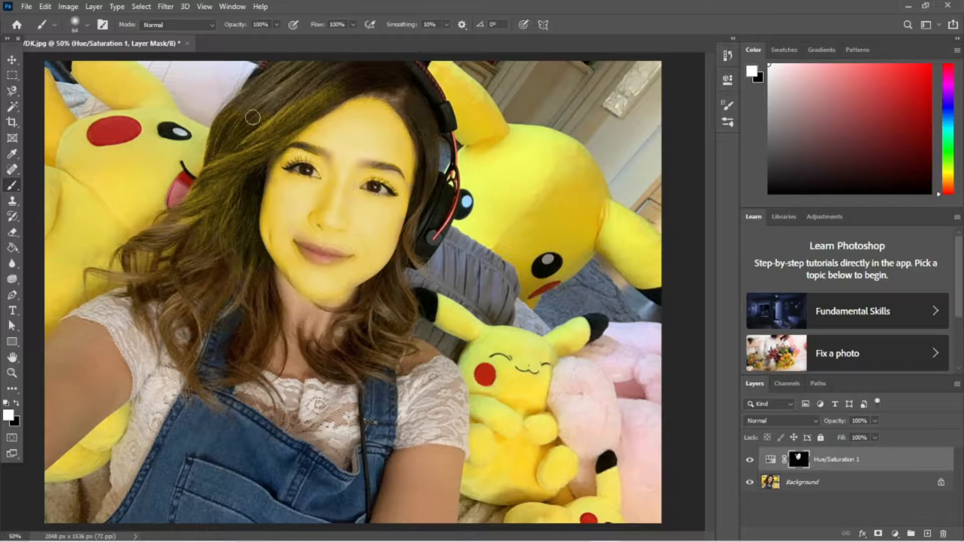
mouse_move(264, 106)
left_mouse_down()
mouse_move(316, 45)
mouse_move(350, 80)
mouse_move(370, 31)
mouse_move(330, 87)
mouse_move(367, 74)
mouse_move(424, 146)
mouse_move(397, 263)
mouse_move(357, 290)
mouse_move(407, 312)
mouse_move(417, 143)
left_mouse_up()
Step: Enlarge the brush to 89 px and paint white over the neck, upper chest, shoulder and both arms on the mask
mouse_move(281, 286)
left_mouse_down()
mouse_move(269, 355)
mouse_move(286, 340)
mouse_move(284, 365)
mouse_move(288, 277)
mouse_move(334, 317)
left_mouse_up()
left_click(87, 25)
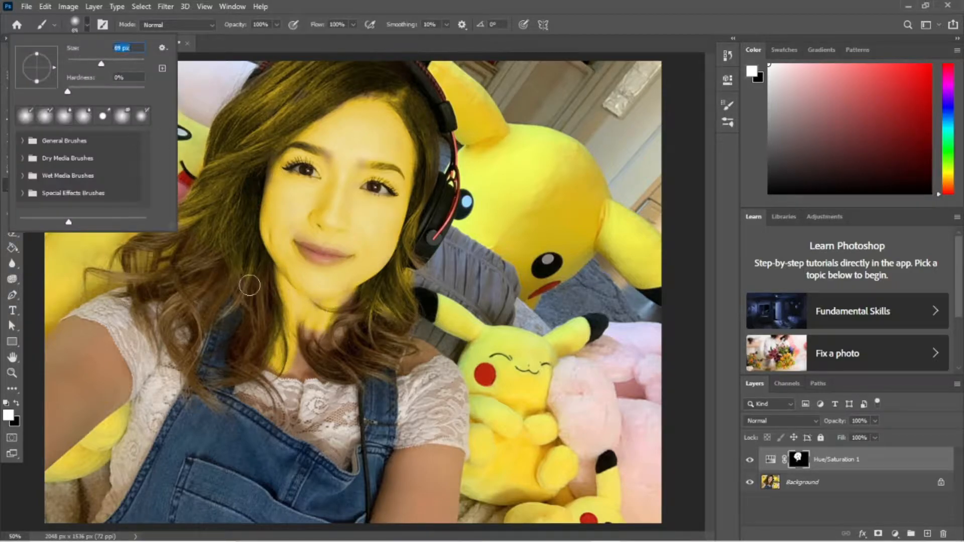
left_click(232, 276)
left_click_drag(301, 346, 281, 348)
left_click_drag(416, 357, 395, 348)
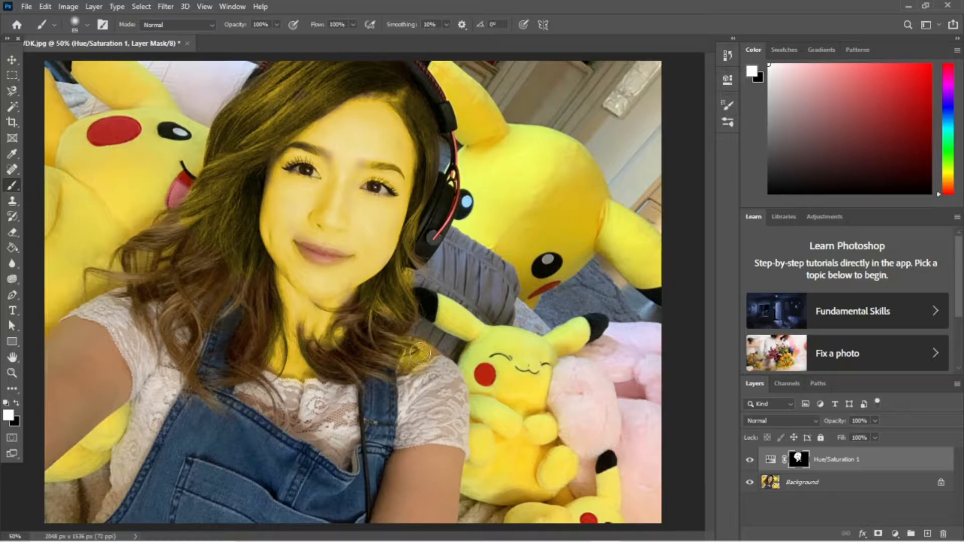
mouse_move(397, 456)
left_mouse_down()
mouse_move(409, 489)
mouse_move(422, 455)
mouse_move(443, 512)
mouse_move(456, 462)
left_mouse_up()
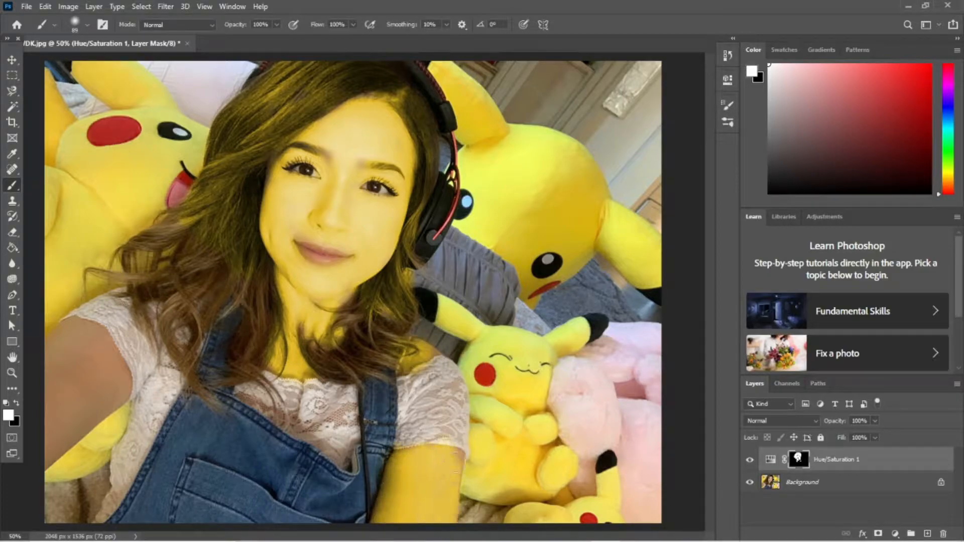
mouse_move(49, 347)
left_mouse_down()
mouse_move(72, 321)
mouse_move(88, 322)
mouse_move(119, 377)
mouse_move(114, 403)
mouse_move(63, 329)
mouse_move(86, 326)
mouse_move(113, 357)
mouse_move(123, 389)
mouse_move(50, 458)
mouse_move(117, 394)
mouse_move(60, 424)
mouse_move(109, 371)
mouse_move(75, 386)
mouse_move(86, 357)
mouse_move(96, 361)
mouse_move(83, 342)
mouse_move(99, 353)
left_mouse_up()
key("ctrl+z")
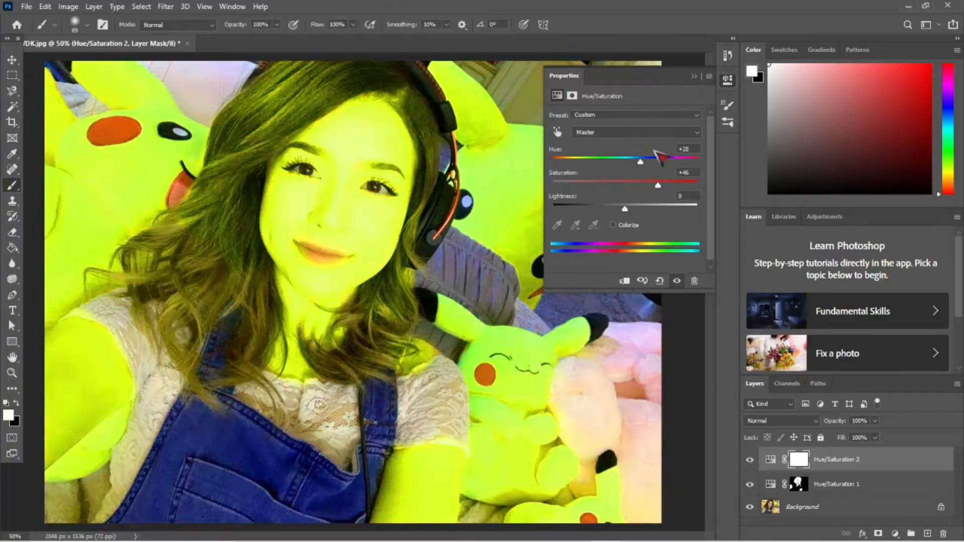
Step: Set the Hue/Saturation 2 layer to Hue +104, Saturation -98 and Lightness -65, and fill its mask with black
left_click_drag(652, 161, 697, 161)
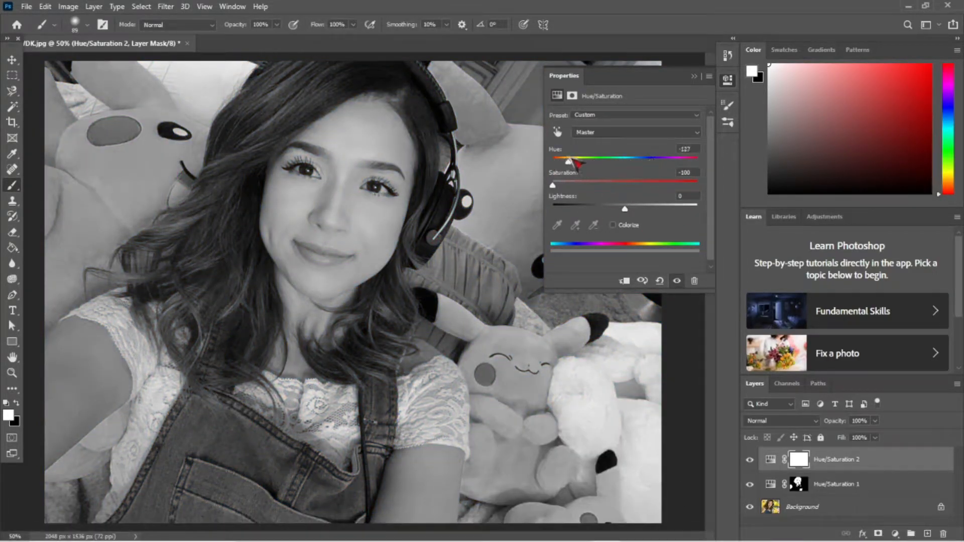
left_click(577, 206)
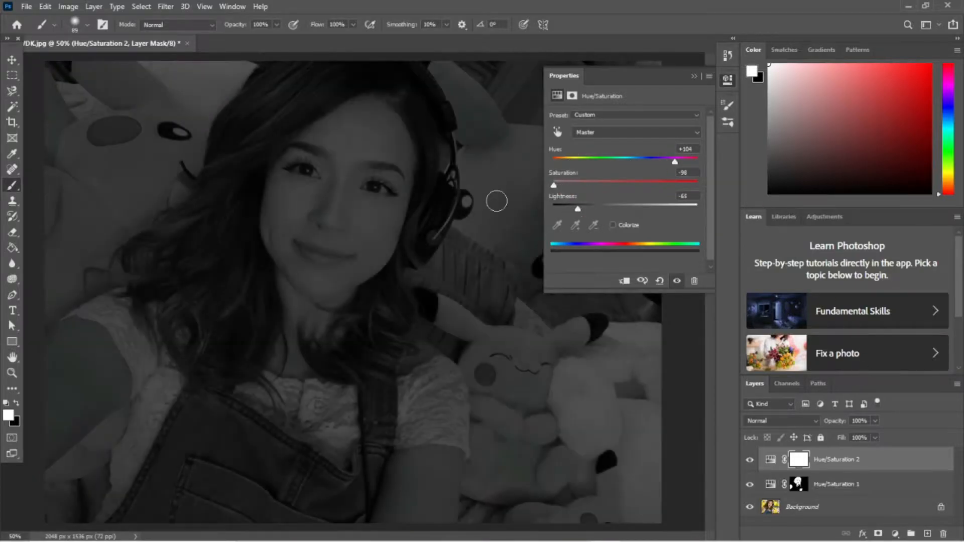
left_click(12, 247)
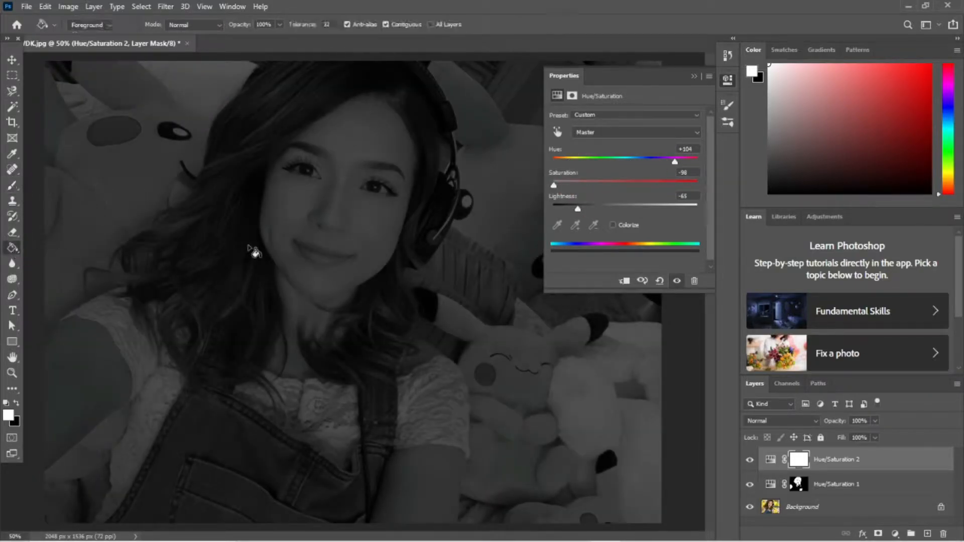
left_click(16, 403)
left_click(266, 273)
Step: Paint white with a soft 45 px brush on the Hue/Saturation 2 mask to blacken the longer lower curls beside the raised arm
left_click(13, 184)
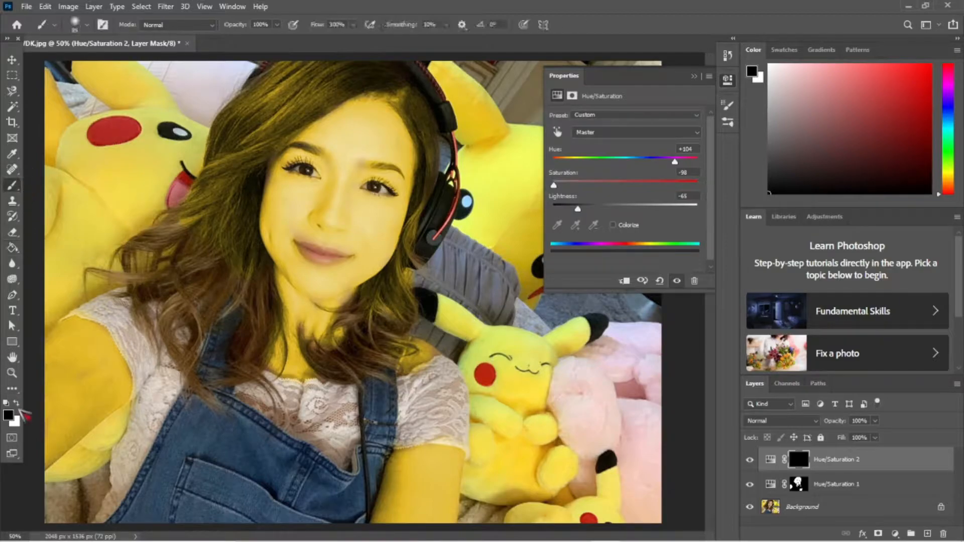
key("x")
left_click(88, 25)
left_click_drag(126, 48, 116, 48)
mouse_move(191, 296)
left_mouse_down()
mouse_move(199, 236)
mouse_move(167, 219)
mouse_move(134, 234)
mouse_move(166, 212)
mouse_move(120, 259)
left_mouse_up()
key("ctrl+z")
mouse_move(183, 230)
left_mouse_down()
mouse_move(226, 263)
mouse_move(261, 274)
mouse_move(244, 354)
mouse_move(270, 287)
mouse_move(232, 375)
mouse_move(247, 379)
mouse_move(228, 385)
mouse_move(248, 296)
mouse_move(233, 366)
mouse_move(247, 298)
mouse_move(260, 327)
left_mouse_up()
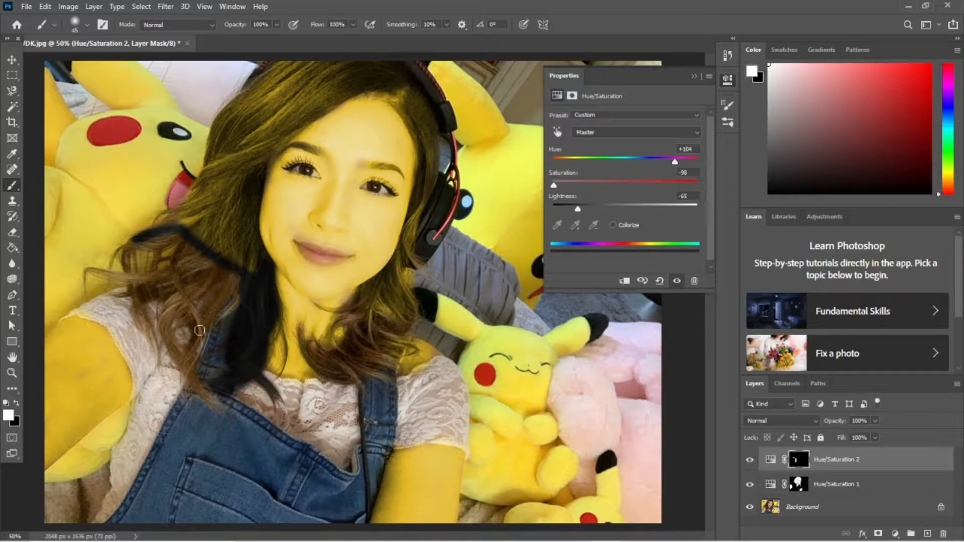
mouse_move(238, 279)
left_mouse_down()
mouse_move(212, 265)
mouse_move(183, 226)
mouse_move(149, 249)
mouse_move(182, 245)
mouse_move(203, 257)
left_mouse_up()
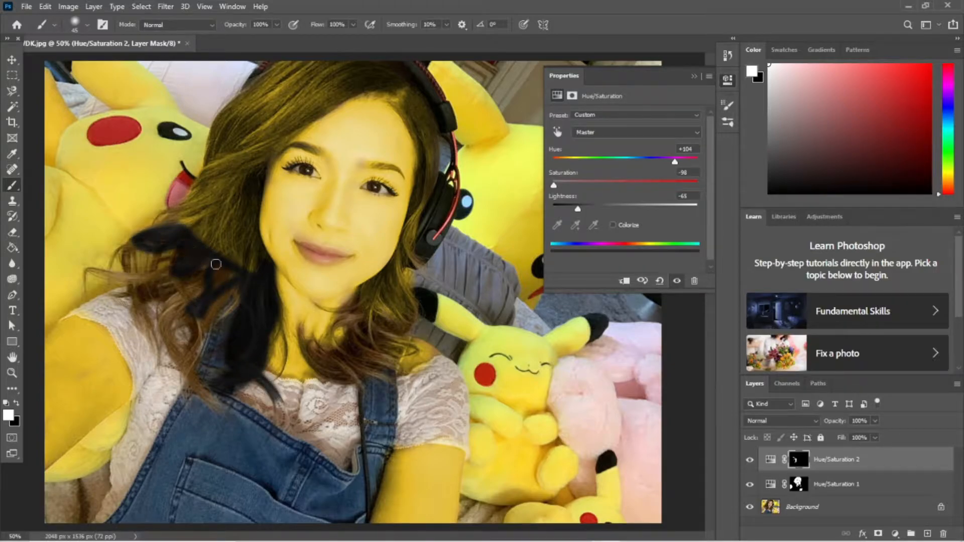
left_click_drag(197, 315, 240, 296)
mouse_move(133, 247)
left_mouse_down()
mouse_move(105, 268)
mouse_move(130, 274)
mouse_move(166, 262)
left_mouse_up()
mouse_move(199, 289)
left_mouse_down()
mouse_move(187, 363)
mouse_move(178, 300)
mouse_move(188, 377)
mouse_move(206, 400)
left_mouse_up()
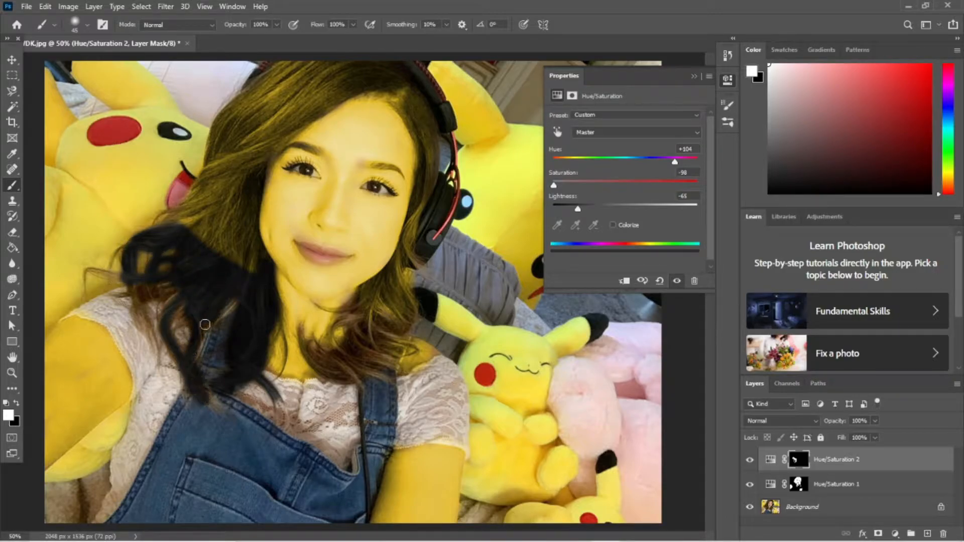
mouse_move(144, 287)
left_mouse_down()
mouse_move(146, 332)
mouse_move(144, 301)
mouse_move(158, 296)
mouse_move(110, 274)
mouse_move(82, 277)
mouse_move(125, 251)
mouse_move(112, 264)
mouse_move(143, 319)
mouse_move(177, 331)
mouse_move(202, 395)
left_mouse_up()
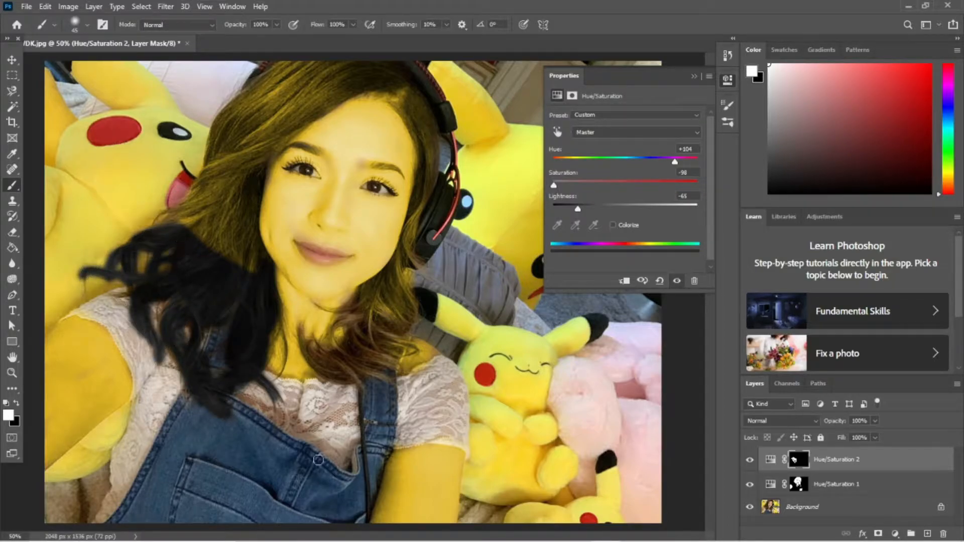
Step: Blacken the lower curls on the headphone side of the neck by painting white on the Hue/Saturation 2 mask
left_click_drag(351, 298, 362, 336)
mouse_move(412, 354)
left_mouse_down()
mouse_move(303, 336)
mouse_move(324, 378)
mouse_move(362, 365)
mouse_move(382, 371)
mouse_move(303, 336)
mouse_move(386, 355)
mouse_move(322, 365)
mouse_move(367, 368)
mouse_move(313, 349)
mouse_move(337, 354)
mouse_move(348, 319)
left_mouse_up()
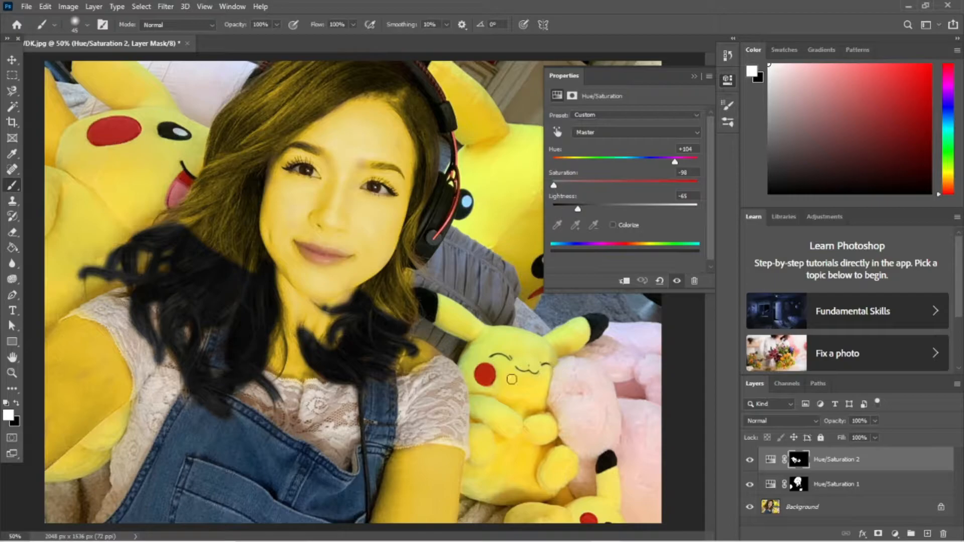
left_click(726, 80)
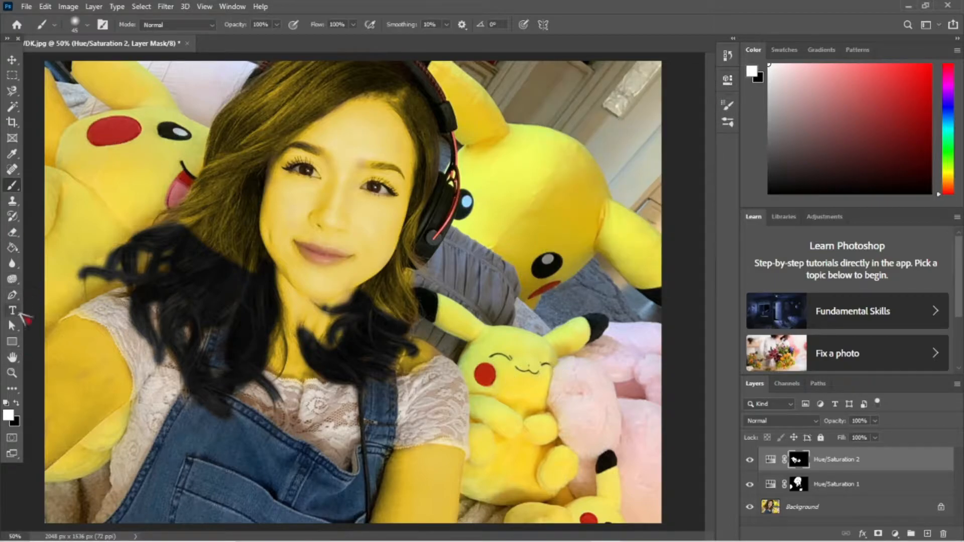
Step: Draw a small red-filled ellipse on each cheek, about 60 × 62 px and 58 × 62 px, without a stroke
left_click(13, 343)
left_click(10, 416)
left_click(476, 117)
left_click(596, 111)
left_click_drag(367, 220, 386, 239)
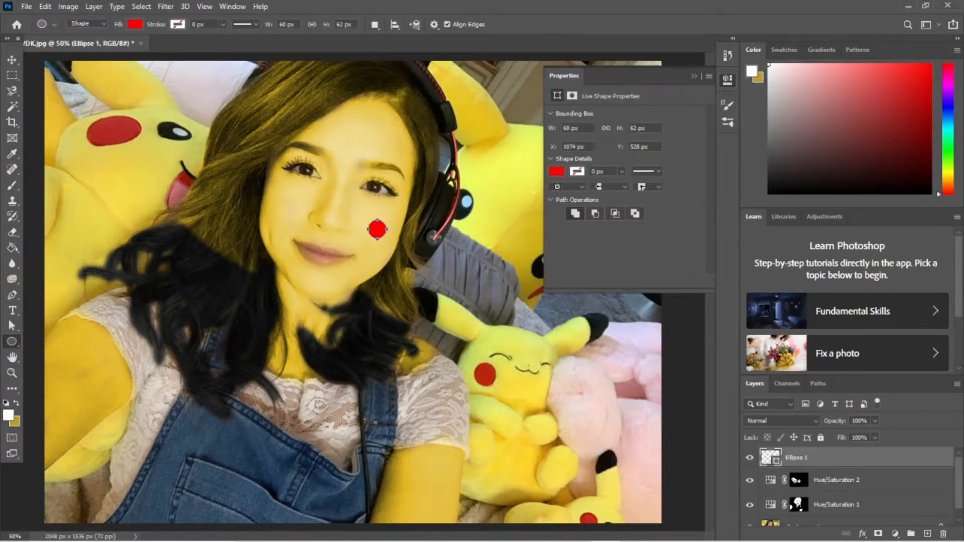
left_click_drag(279, 199, 299, 217)
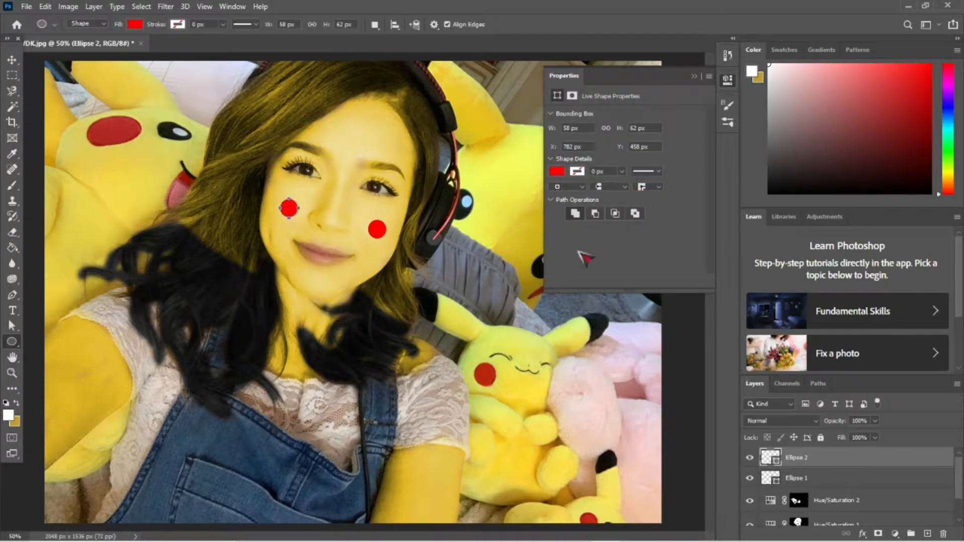
left_click(695, 77)
Step: Save a PNG copy of the picture as yZjfWDK in the Downloads folder
left_click(26, 6)
left_click(45, 139)
left_click(512, 376)
left_click(265, 242)
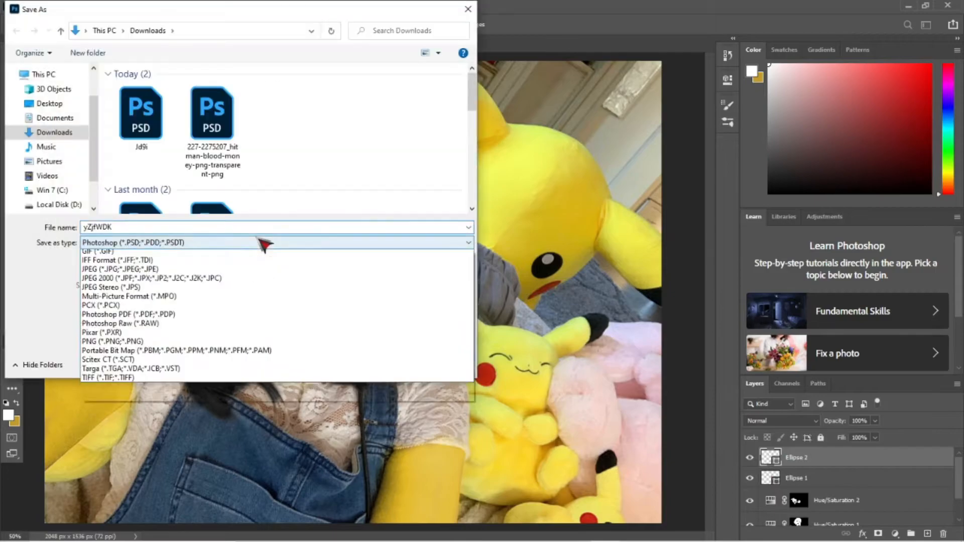
left_click(245, 408)
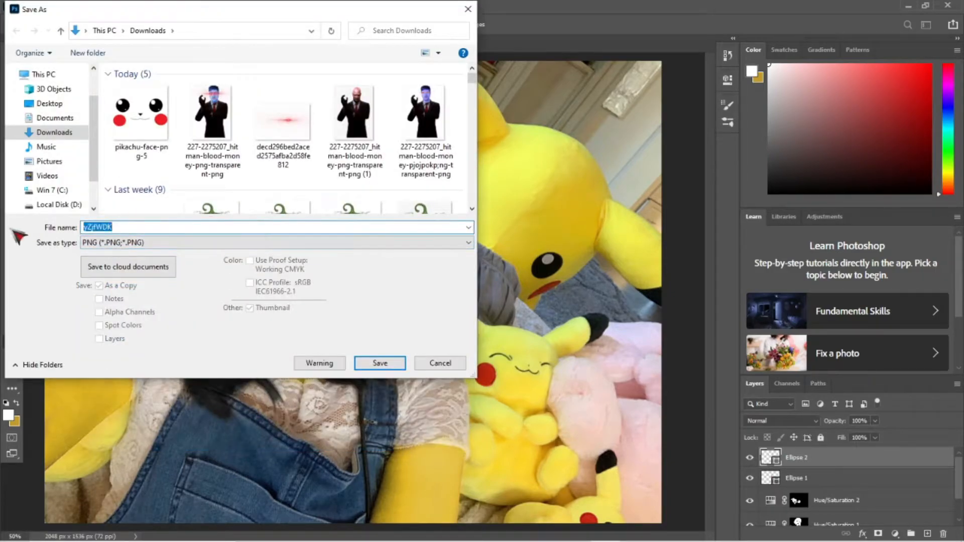
key("Return")
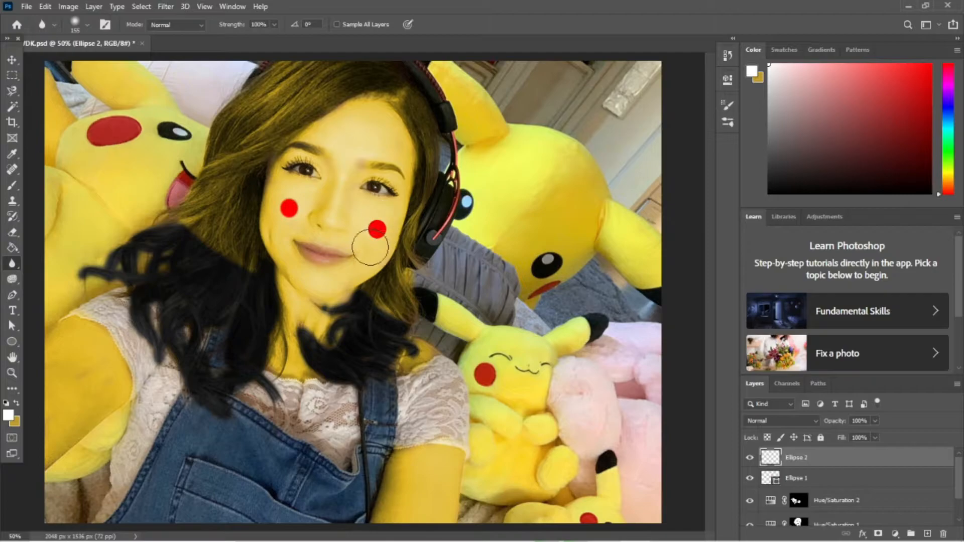
Step: Rasterize the Ellipse 1 shape layer that holds the red circle on the headphone-side cheek
left_click(893, 478)
right_click(882, 476)
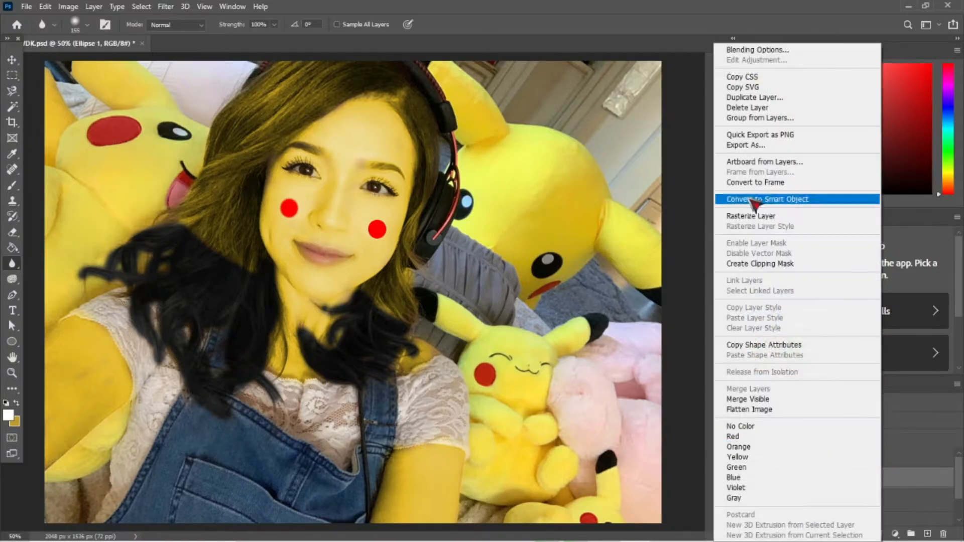
left_click(813, 217)
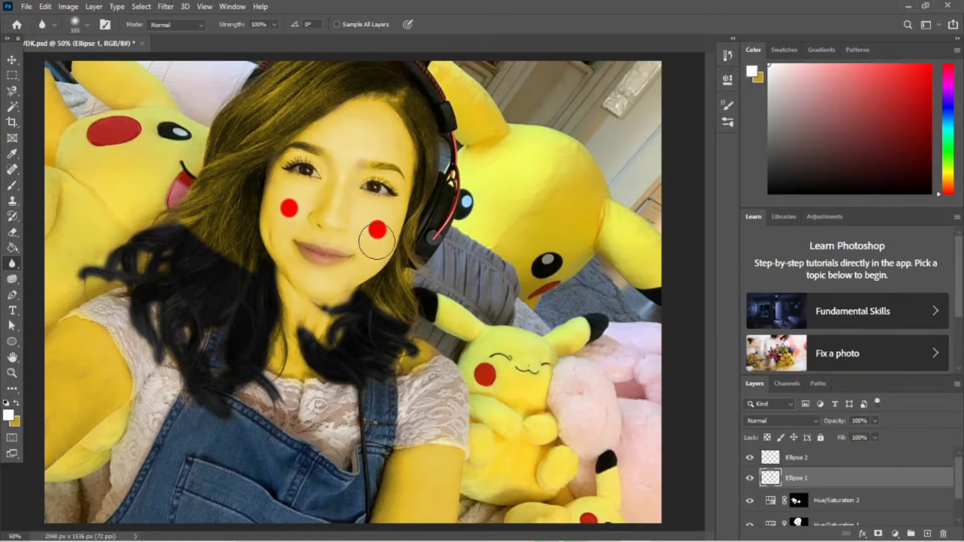
left_click(27, 7)
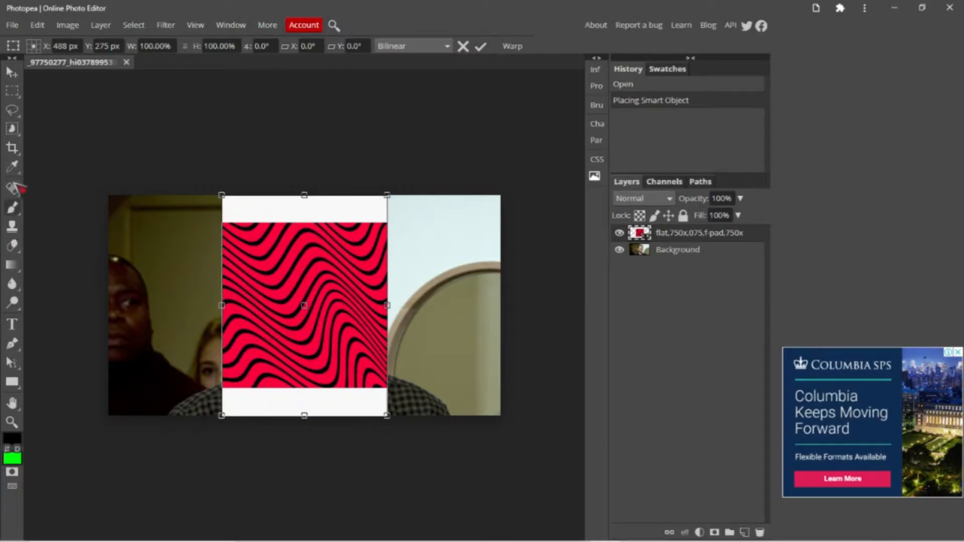
Step: In Photopea, select the white band above the wavy pattern with the Magic Wand, rasterize the pattern layer and delete the band
right_click(12, 128)
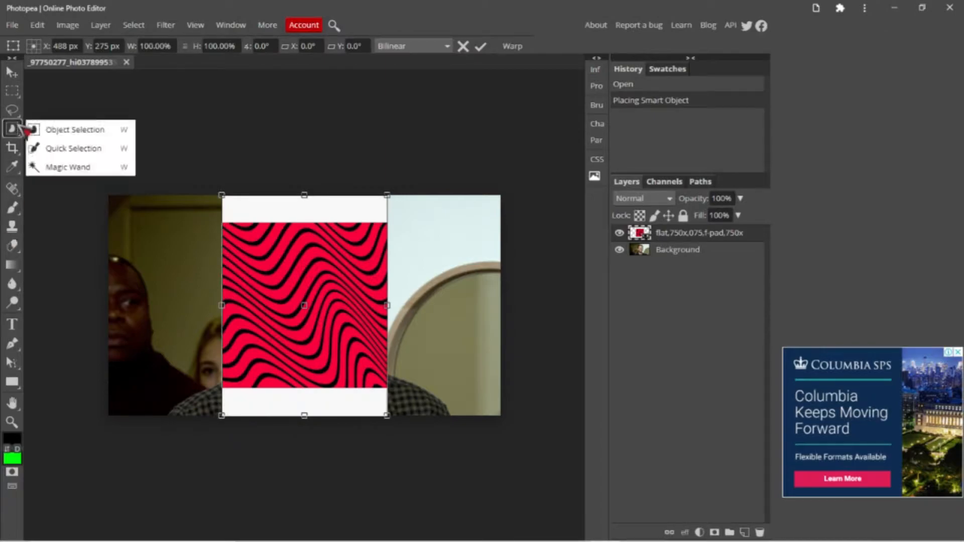
left_click(246, 217)
left_click(249, 216)
right_click(701, 236)
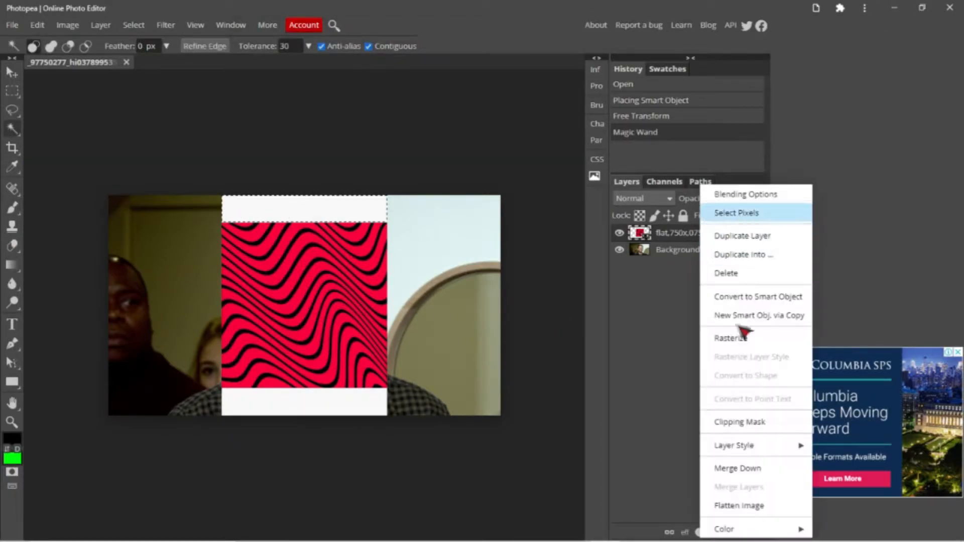
left_click(744, 340)
key("Delete")
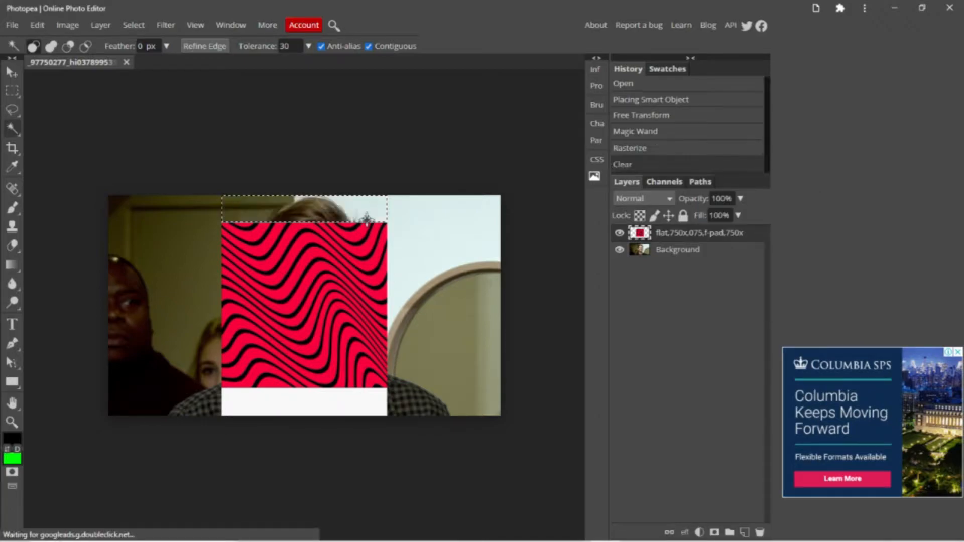
Step: Select and delete the white band below the wavy pattern, clear the selection and activate the Move tool
left_click(357, 411)
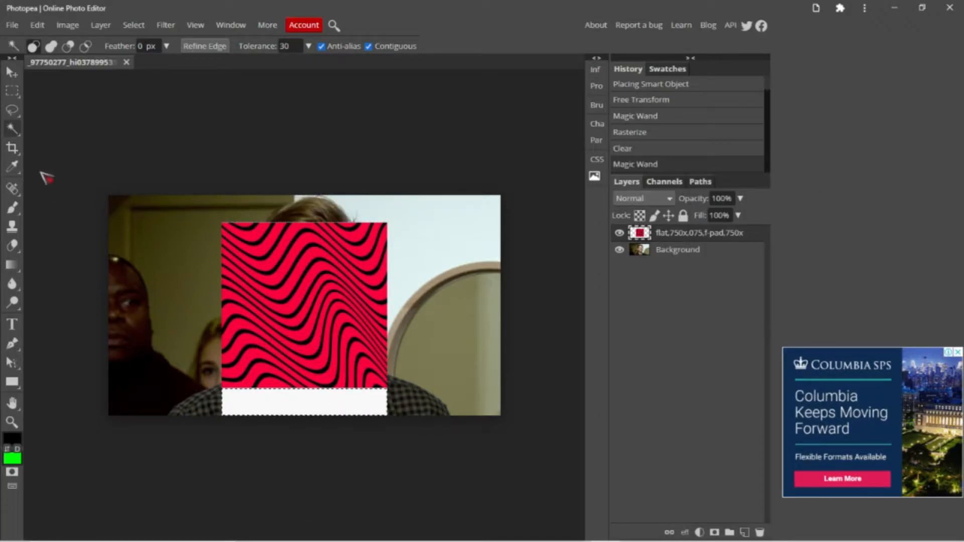
key("Delete")
key("ctrl+d")
left_click(12, 72)
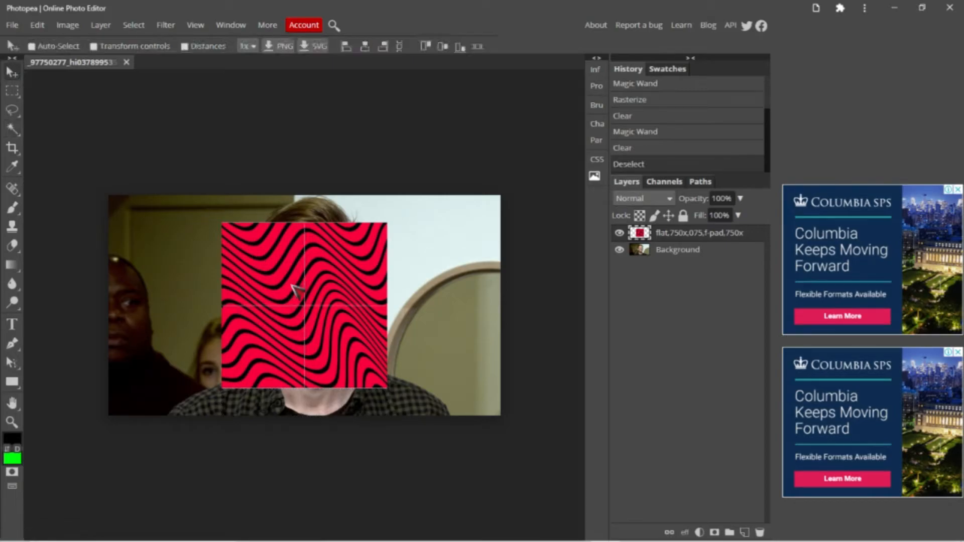
Step: Reposition the wavy pattern over the face and scale it down with a free transform
left_click_drag(294, 287, 301, 272)
key("ctrl+t")
left_click_drag(395, 373, 341, 309)
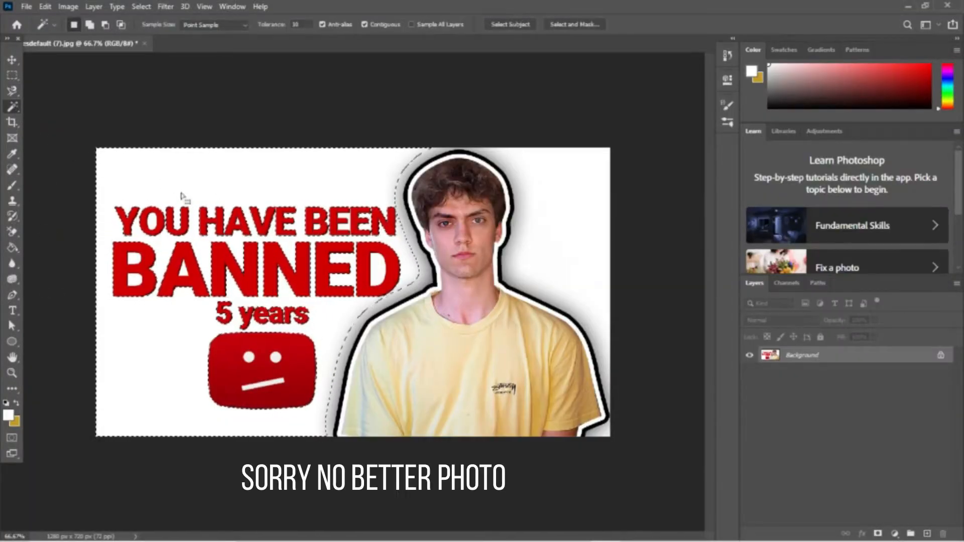
key("Delete")
left_click(563, 138)
key("Delete")
left_click(572, 113)
Step: In Photoshop, convert the background to an editable layer with the Background Eraser and delete the white areas on both sides of the person
right_click(12, 232)
left_click(65, 269)
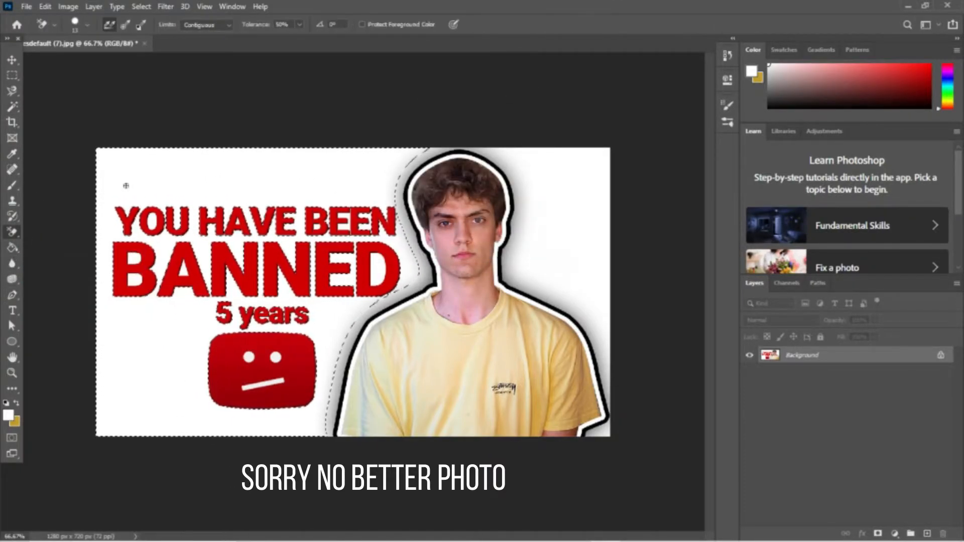
left_click(106, 194)
key("Delete")
key("w")
left_click(582, 248)
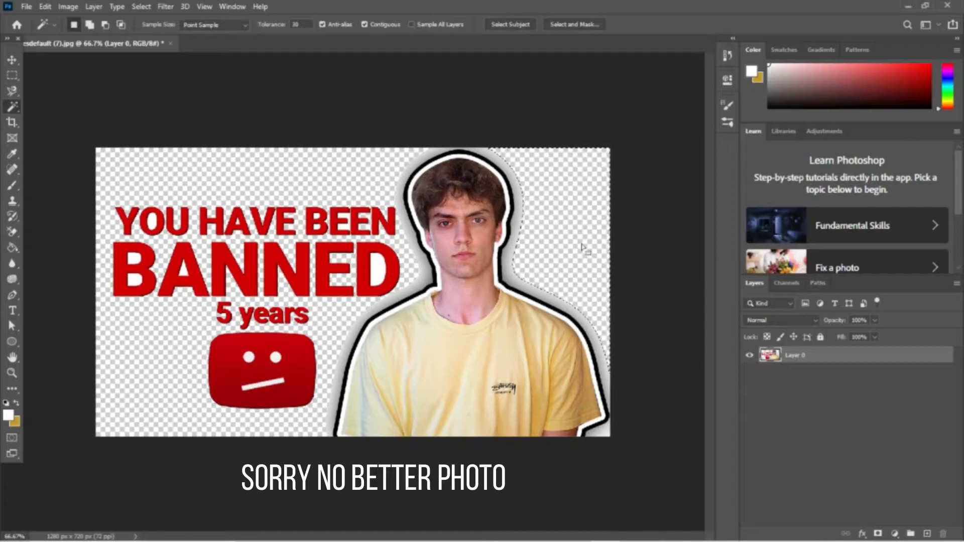
Step: Select the outline around the person with the Magic Wand and delete its white and black bands
left_click(380, 326)
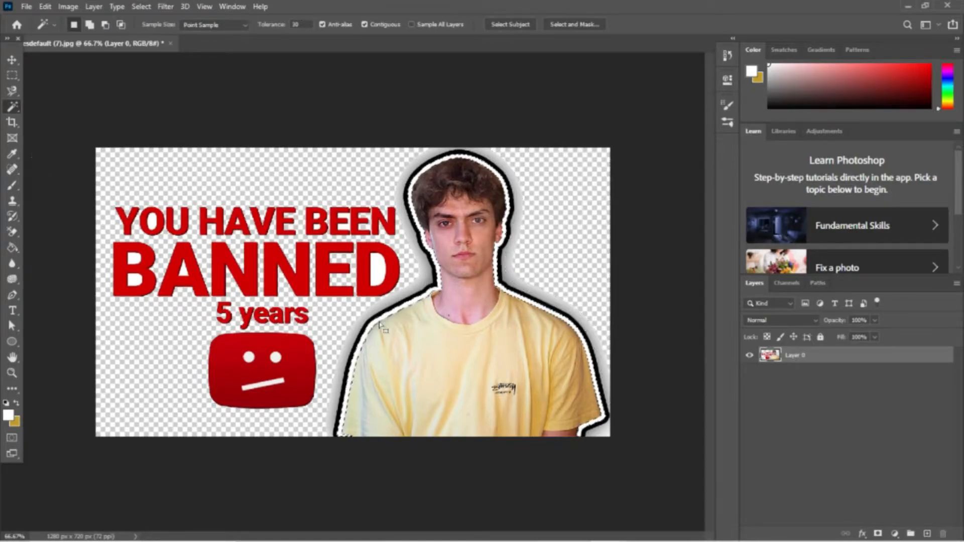
key("Delete")
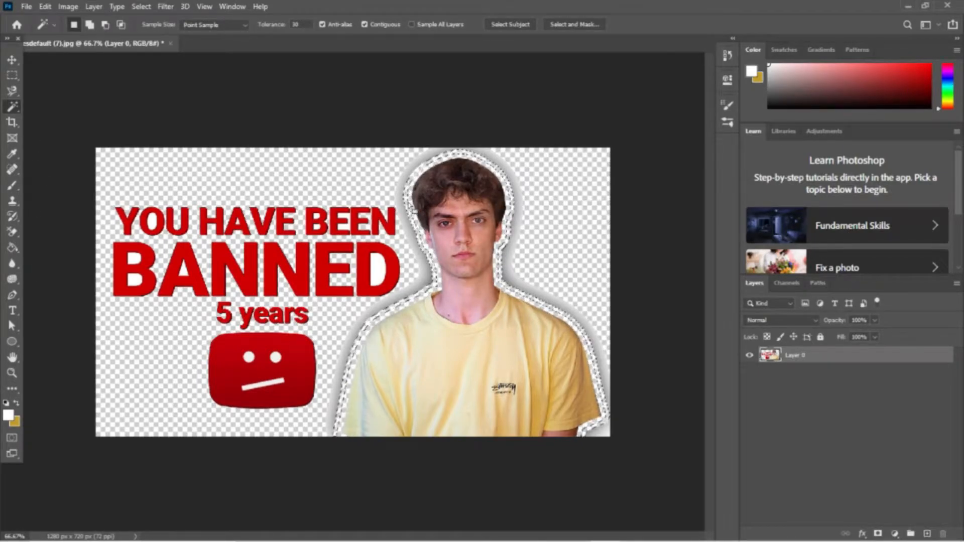
key("Delete")
Step: Delete the red banned text and the red face logo with rectangular marquee selections
left_click(12, 75)
left_click_drag(106, 171, 340, 439)
key("Delete")
left_click_drag(338, 170, 384, 261)
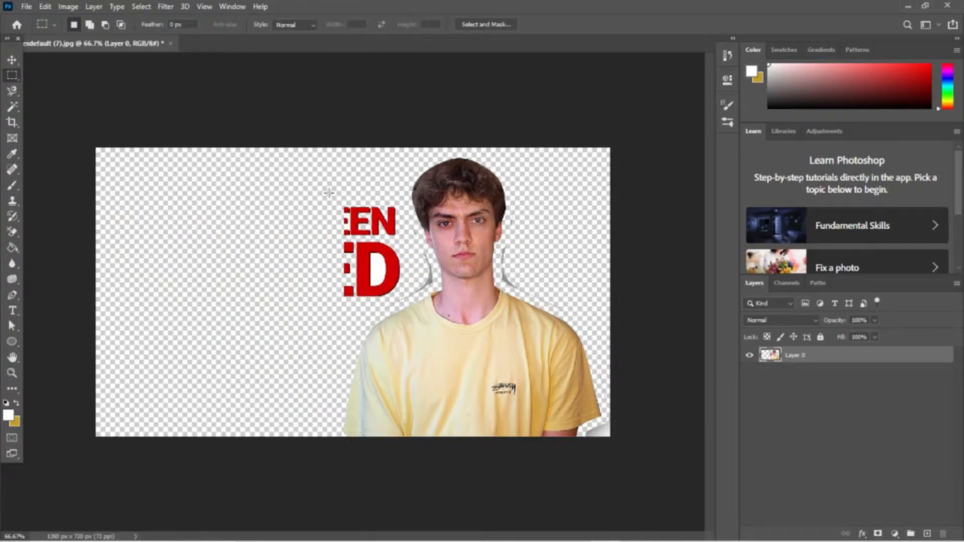
left_click_drag(420, 301, 404, 301)
key("Delete")
key("Delete")
Step: Delete the leftover shadow between the neck and the shoulder beside the removed text with rectangular selections
left_click_drag(416, 241, 432, 302)
key("Delete")
key("Delete")
left_click_drag(370, 295, 401, 317)
key("Delete")
Step: Erase the remaining shadow traces on the other side of the neck and beside the sleeve with the Eraser at size 61
left_click(12, 232)
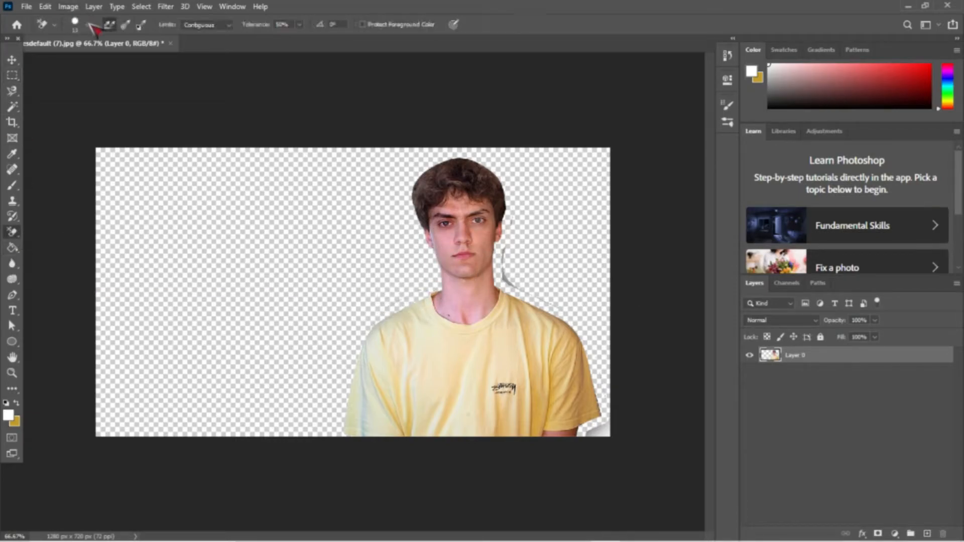
left_click(75, 24)
left_click(516, 224)
right_click(12, 231)
left_click(60, 230)
left_click(75, 24)
left_click_drag(15, 48, 25, 48)
left_click(521, 240)
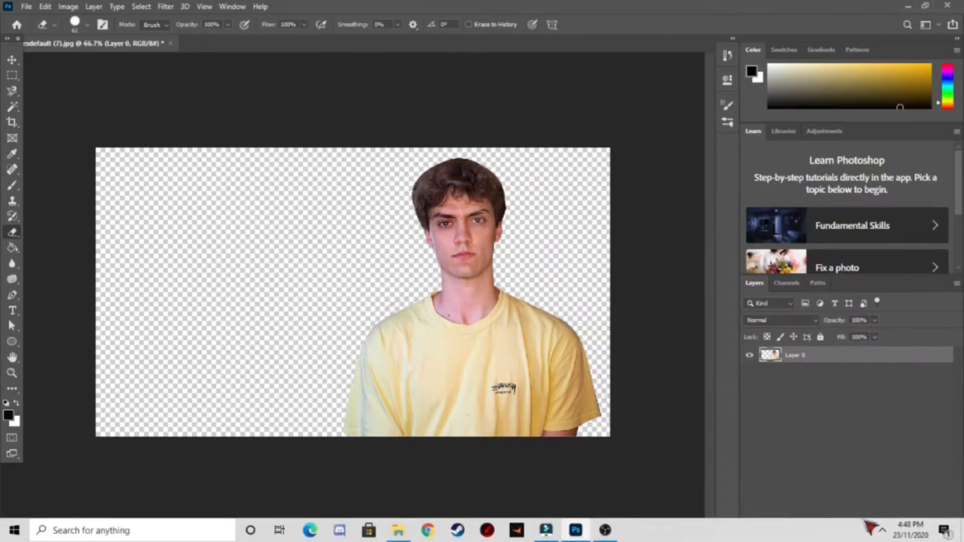
Step: Add a Hue/Saturation adjustment with Hue about -160, Saturation +49 and Lightness -15
left_click(894, 533)
left_click(893, 415)
left_click_drag(624, 162, 647, 162)
left_click_drag(585, 186, 609, 189)
left_click_drag(649, 162, 559, 162)
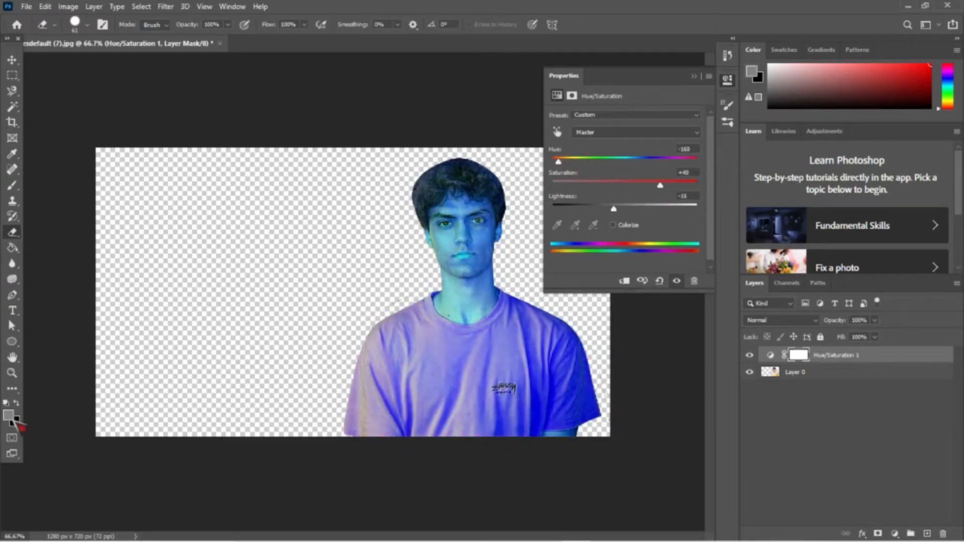
Step: Fill the Hue/Saturation mask with black using the Paint Bucket and set the foreground colour to white
left_click(16, 403)
left_click(12, 247)
left_click(115, 286)
left_click(16, 404)
left_click(8, 415)
left_click(596, 114)
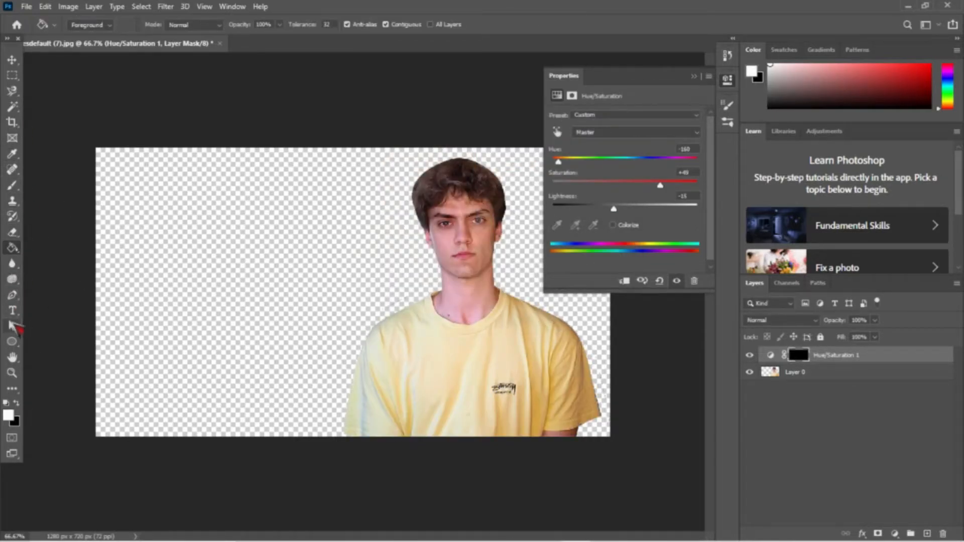
Step: Activate the Eraser with black as the foreground colour, undo the trial stroke and set the eraser size to 12 px
left_click(12, 232)
left_click(17, 404)
left_click_drag(475, 236, 481, 322)
key("ctrl+z")
left_click(87, 25)
left_click_drag(87, 65, 83, 64)
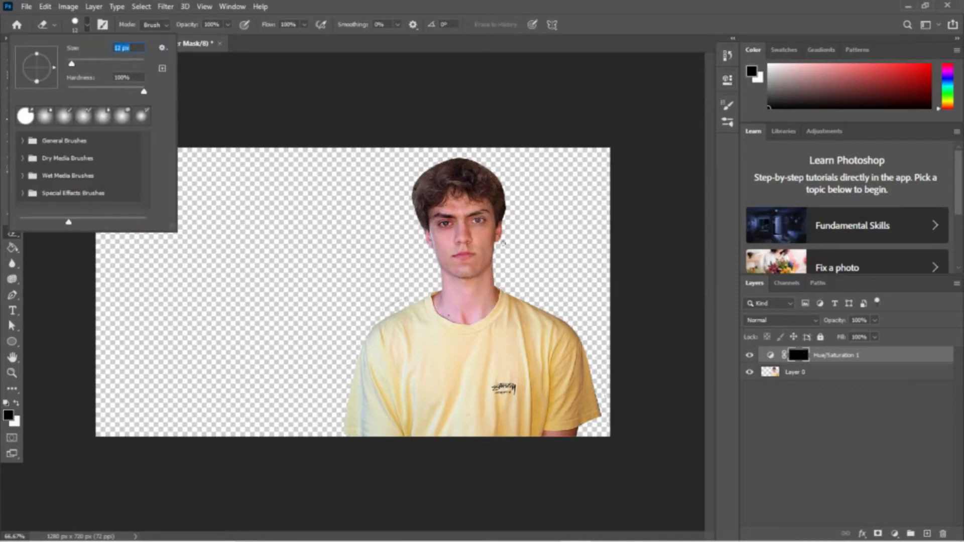
key("Return")
Step: Soften the eraser's hardness and undo the trial strokes on the mask around the chin
key("ctrl+plus")
left_click_drag(452, 258, 460, 276)
left_click(88, 24)
left_click_drag(143, 92, 122, 97)
left_click_drag(506, 246, 542, 211)
key("ctrl+z")
key("ctrl+z")
Step: Try revealing the blue tint over the chin and neck with the soft eraser at size 26
mouse_move(507, 260)
left_mouse_down()
mouse_move(512, 283)
mouse_move(497, 299)
left_mouse_up()
left_click(87, 24)
left_click_drag(83, 64, 77, 64)
key("Return")
mouse_move(534, 264)
left_mouse_down()
mouse_move(550, 266)
mouse_move(562, 296)
mouse_move(492, 296)
left_mouse_up()
key("ctrl+z")
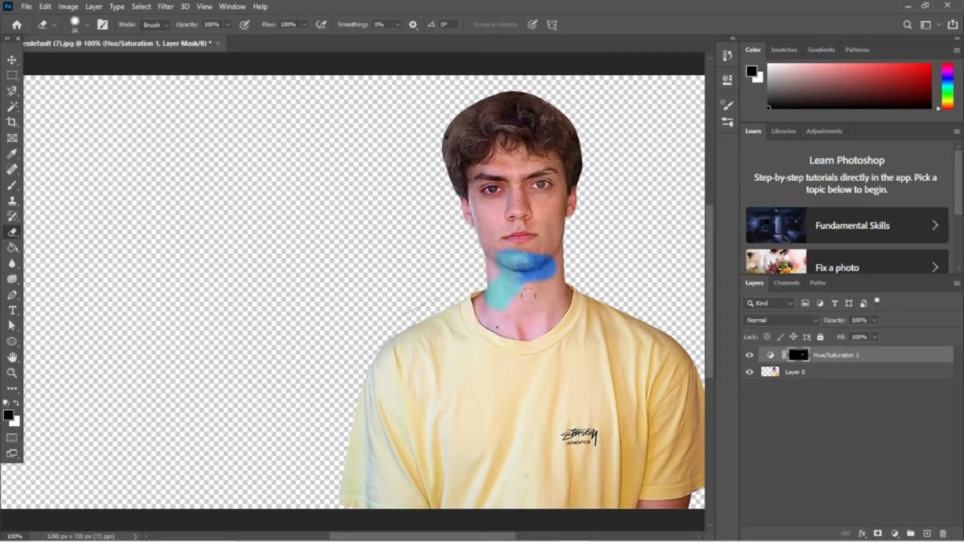
key("ctrl+z")
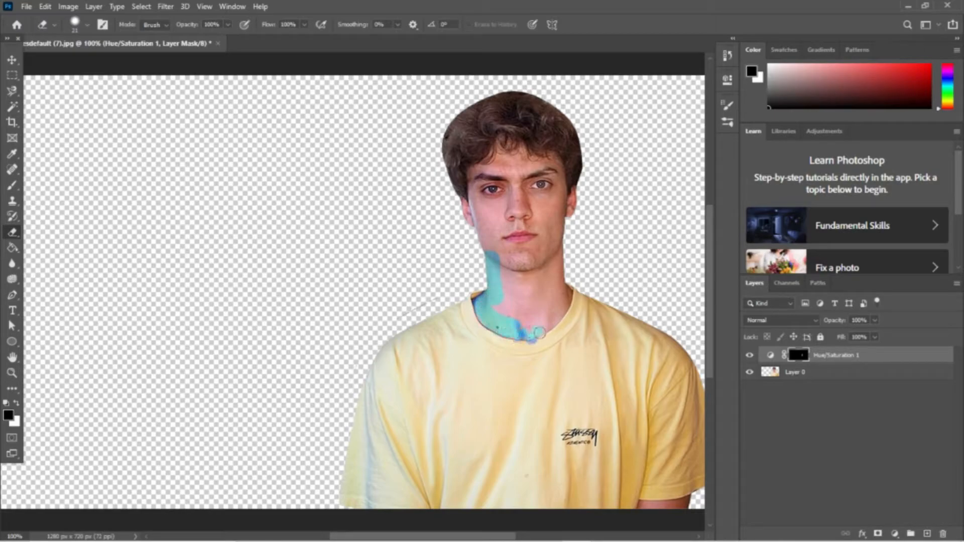
Step: Try revealing the blue tint along the neck up to the jaw with the soft eraser
mouse_move(538, 331)
left_mouse_down()
mouse_move(553, 312)
mouse_move(559, 266)
left_mouse_up()
mouse_move(507, 287)
left_mouse_down()
mouse_move(528, 267)
mouse_move(501, 237)
mouse_move(517, 254)
mouse_move(542, 244)
left_mouse_up()
key("ctrl+z")
key("ctrl+z")
key("ctrl+z")
key("ctrl+z")
key("ctrl+z")
Step: Erase the mask over the neck, jaw and side of the face to reveal the blue tint
key("ctrl+equal")
key("ctrl+equal")
scroll(494, 327, "right", 10)
mouse_move(254, 369)
left_mouse_down()
mouse_move(323, 407)
mouse_move(461, 367)
mouse_move(505, 312)
left_mouse_up()
left_click_drag(474, 161, 484, 284)
mouse_move(322, 211)
left_mouse_down()
mouse_move(414, 383)
mouse_move(435, 262)
mouse_move(467, 331)
left_mouse_up()
Step: Erase the mask over the hair, ears, face and visible arm to reveal the blue tint
key("ctrl+minus")
key("ctrl+minus")
mouse_move(389, 196)
left_mouse_down()
mouse_move(391, 244)
mouse_move(321, 99)
left_mouse_up()
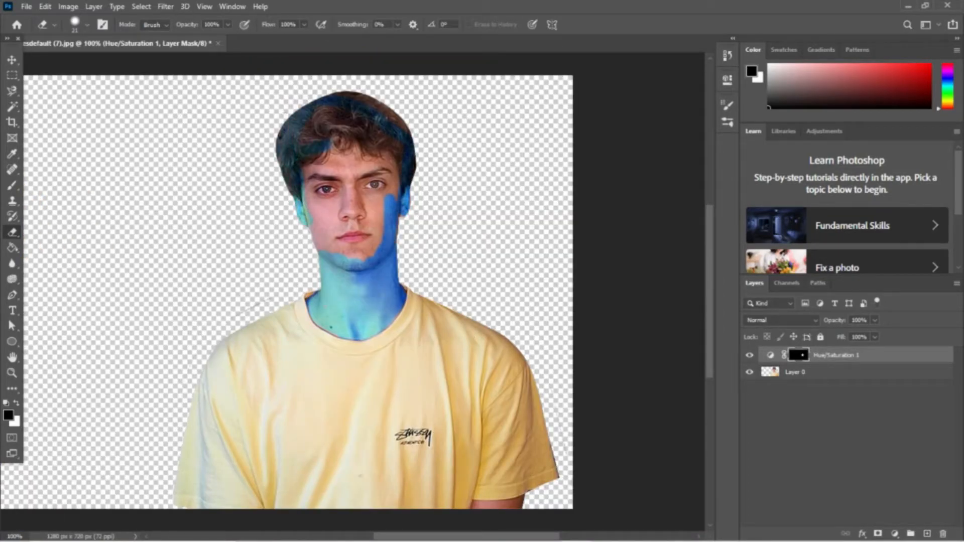
left_click_drag(396, 150, 303, 135)
mouse_move(396, 125)
left_mouse_down()
mouse_move(303, 143)
mouse_move(351, 174)
mouse_move(389, 196)
left_mouse_up()
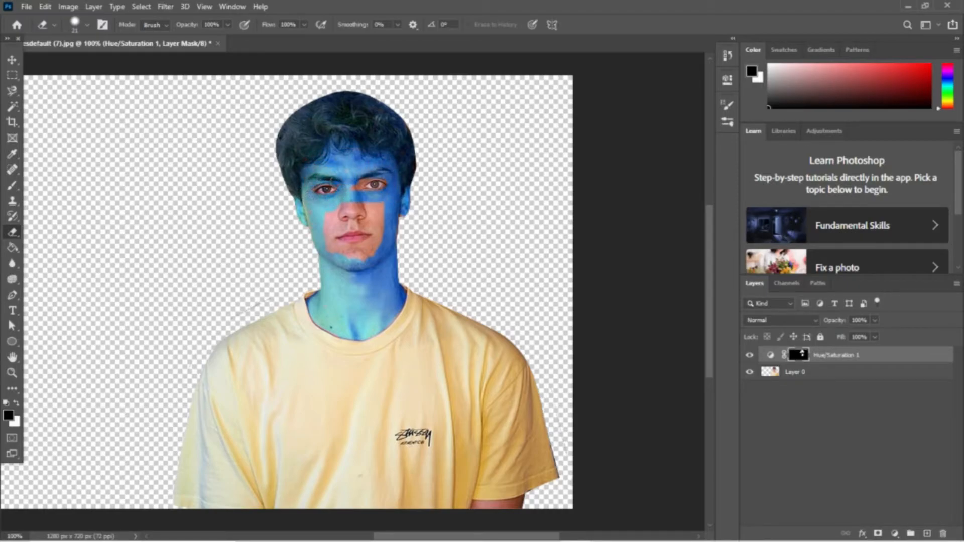
mouse_move(351, 207)
left_mouse_down()
mouse_move(379, 235)
mouse_move(347, 250)
left_mouse_up()
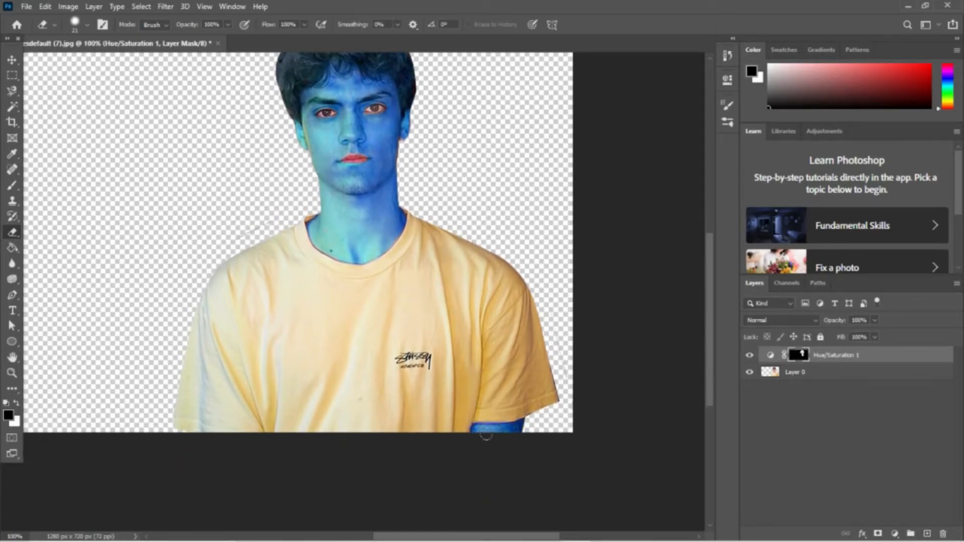
key("ctrl+minus")
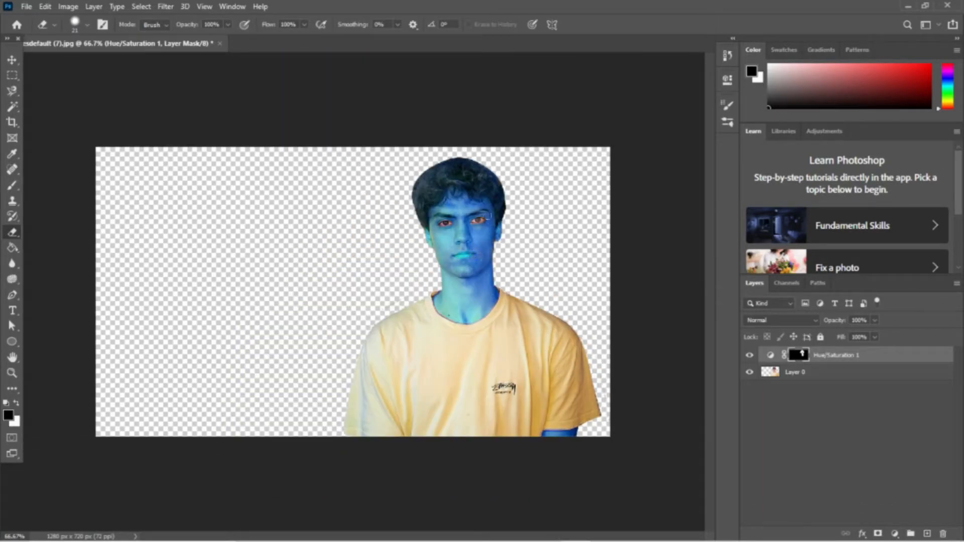
Step: Add a second Hue/Saturation adjustment with Lightness -91 and Saturation +52
left_click(894, 534)
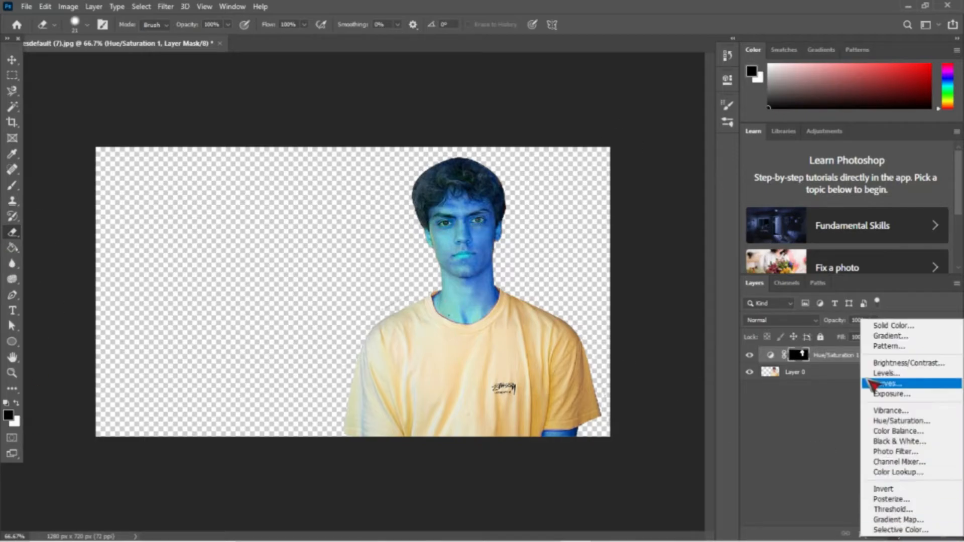
left_click(884, 420)
left_click_drag(625, 208, 558, 208)
left_click_drag(624, 186, 661, 185)
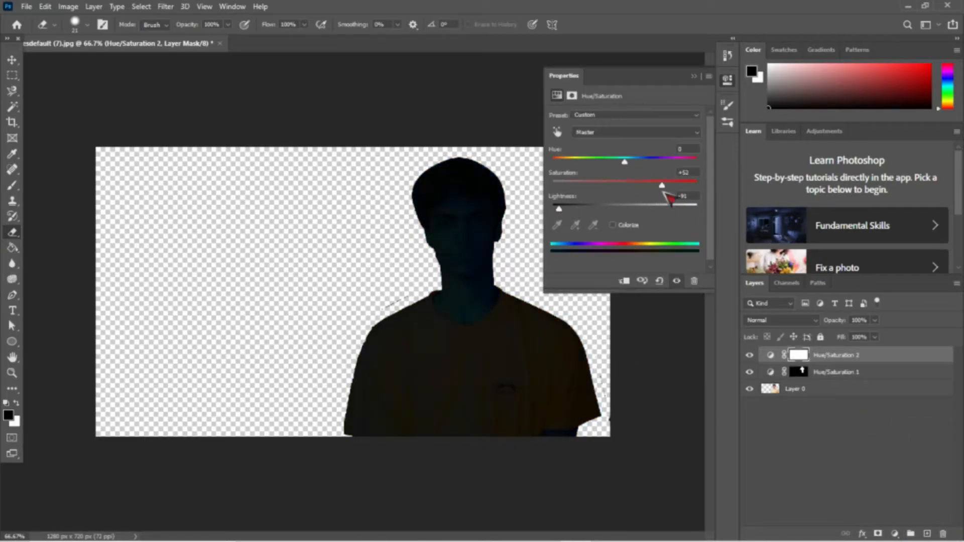
Step: Invert the Hue/Saturation 2 mask to black, make black the foreground colour and collapse the adjustment's properties
key("ctrl+i")
left_click(17, 403)
left_click(8, 415)
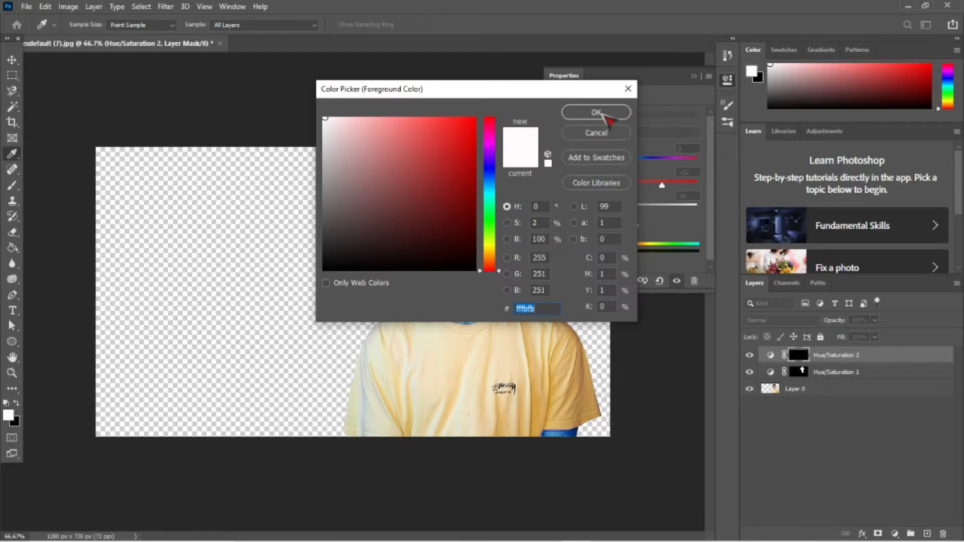
left_click(609, 112)
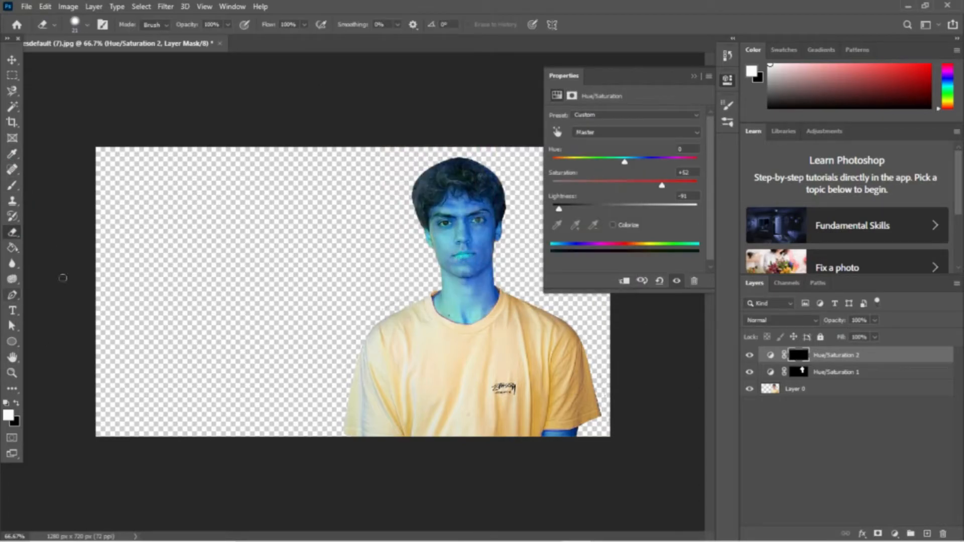
key("x")
left_click(694, 76)
Step: Darken the main area of the lips by erasing the Hue/Saturation 2 mask with a smaller eraser
key("ctrl+plus")
key("ctrl+plus")
key("ctrl+plus")
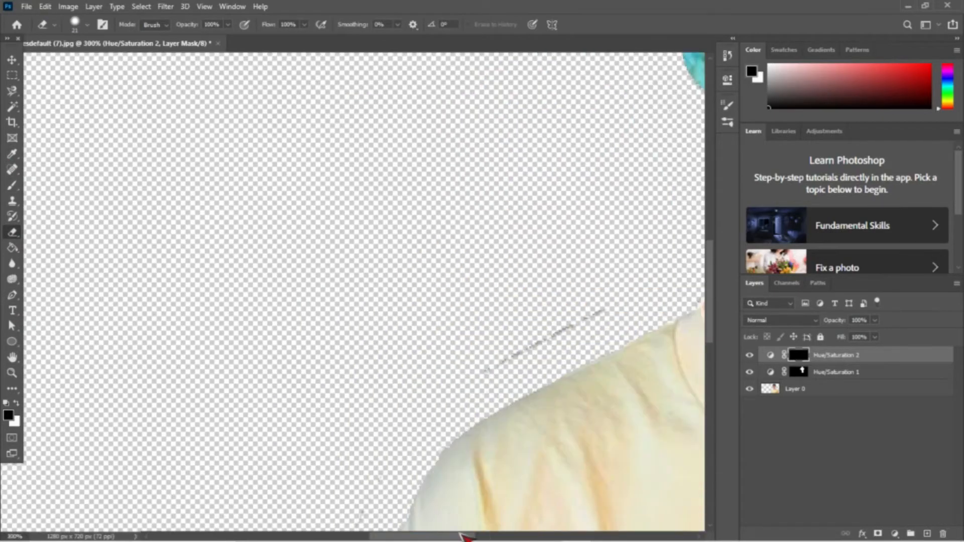
left_click_drag(458, 536, 530, 536)
left_click(88, 24)
left_click_drag(23, 58, 18, 58)
mouse_move(368, 125)
left_mouse_down()
mouse_move(403, 126)
mouse_move(351, 128)
mouse_move(420, 122)
left_mouse_up()
Step: Reduce the eraser to size 6 and finish blackening the edges and corner of the lips
left_click(87, 25)
left_click_drag(71, 62, 71, 62)
left_click_drag(337, 131, 366, 125)
key("ctrl+z")
left_click(87, 25)
left_click_drag(71, 63, 70, 63)
left_click_drag(338, 131, 367, 132)
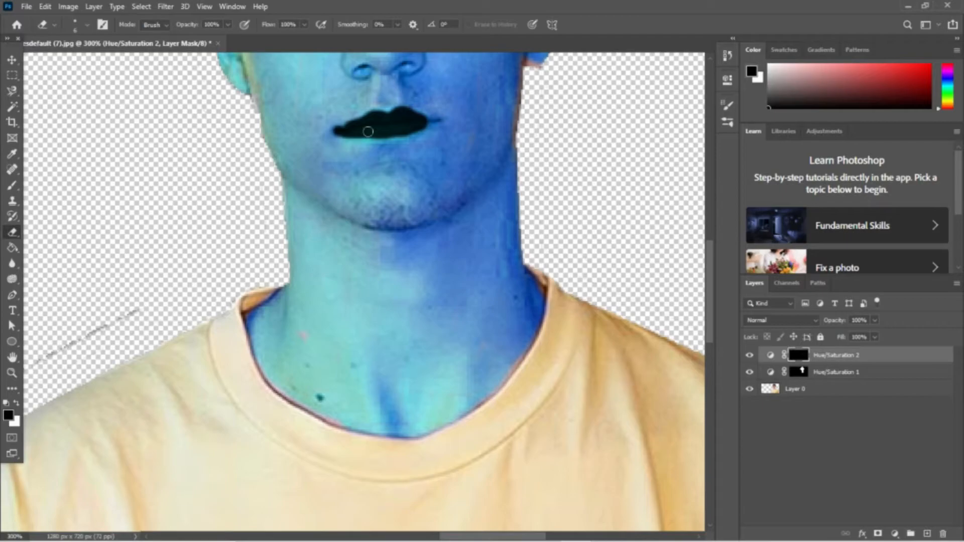
key("ctrl+minus")
key("ctrl+minus")
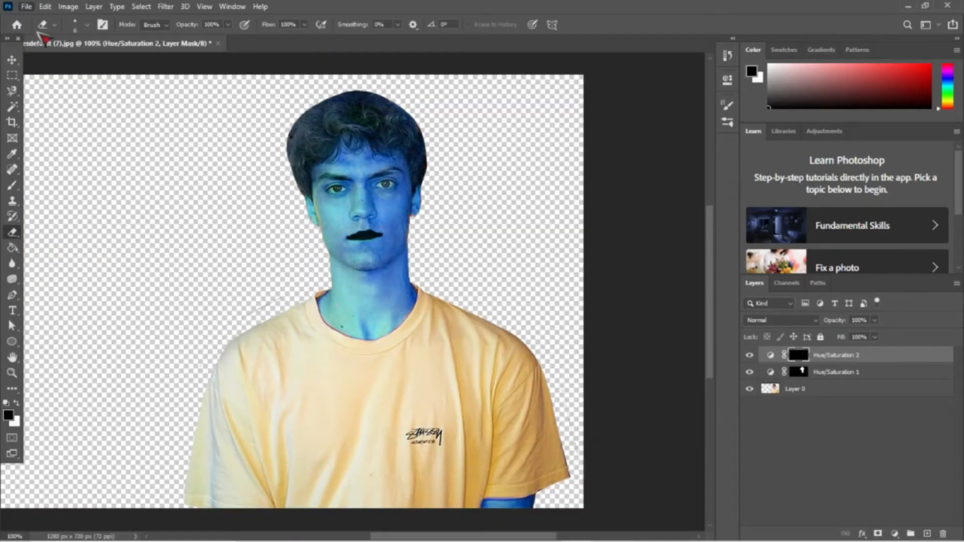
Step: Open the sunglasses picture download (7).jpeg and select its white background with the Magic Wand
key("ctrl+o")
double_click(146, 113)
left_click(13, 106)
left_click(354, 254)
key("Delete")
left_click(575, 117)
Step: Remove the white background around the sunglasses with the Magic Eraser
left_click(13, 232)
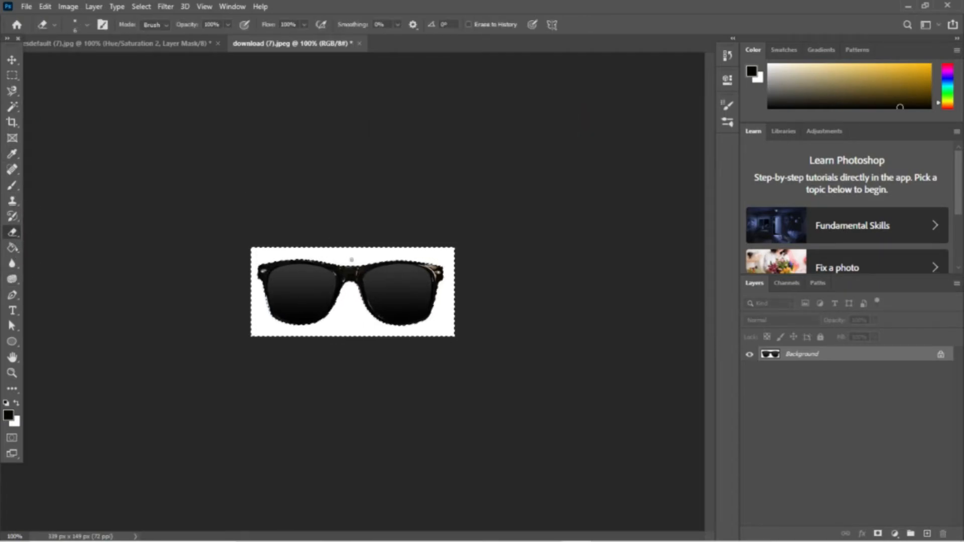
right_click(13, 233)
left_click(65, 256)
left_click(391, 253)
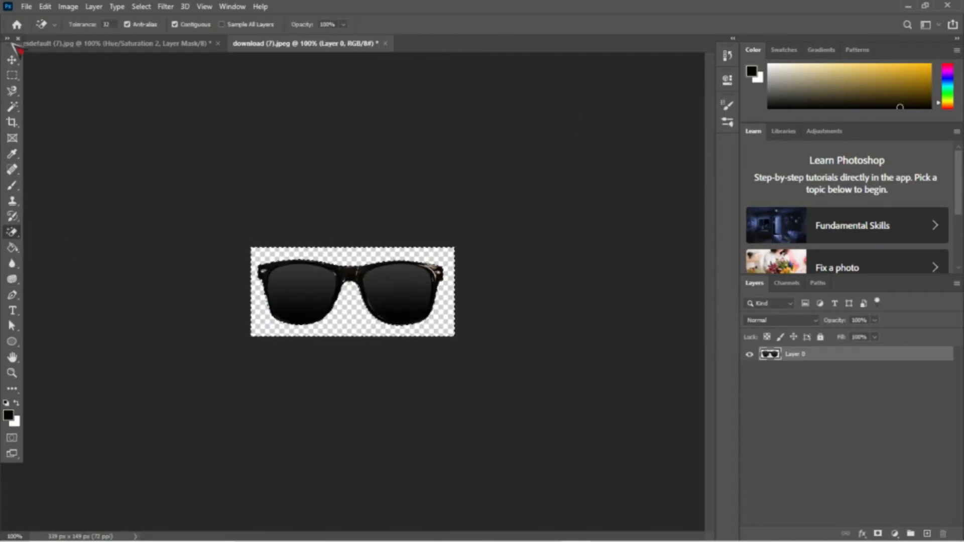
Step: Clear the selection around the sunglasses and activate the Move tool
left_click(12, 60)
left_click(14, 107)
left_click(332, 264)
left_click(12, 60)
left_click_drag(367, 311, 333, 264)
Step: Float the sunglasses document, copy the sunglasses onto the blue portrait and close their source file
left_click_drag(309, 43, 308, 94)
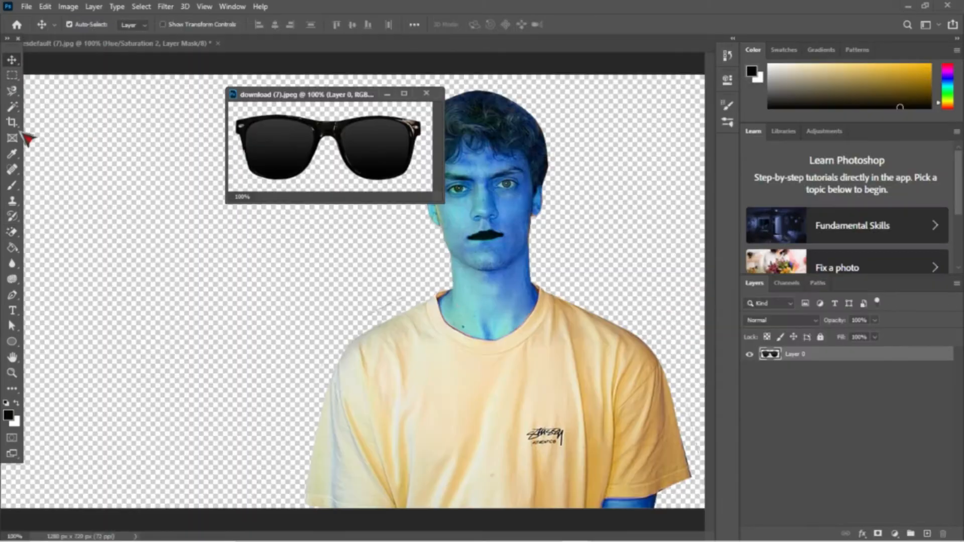
left_click_drag(266, 138, 460, 211)
left_click(426, 93)
left_click(478, 209)
Step: Scale the sunglasses to 57.33%, rotate them -4.75° and fit them over the eyes, finishing with Layer 0 selected
left_click_drag(588, 228, 552, 195)
left_click(45, 7)
mouse_move(102, 283)
left_click(205, 299)
left_click_drag(579, 157, 497, 186)
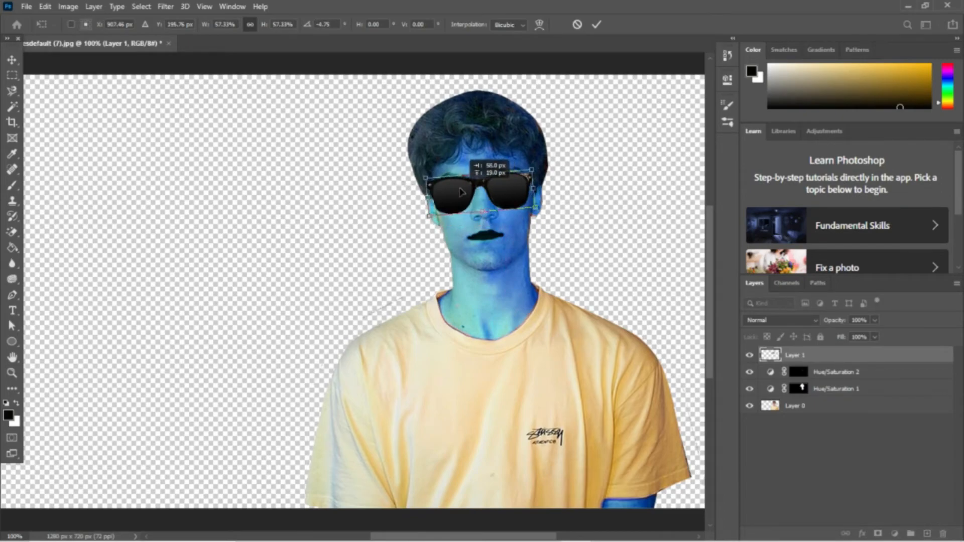
left_click(828, 407)
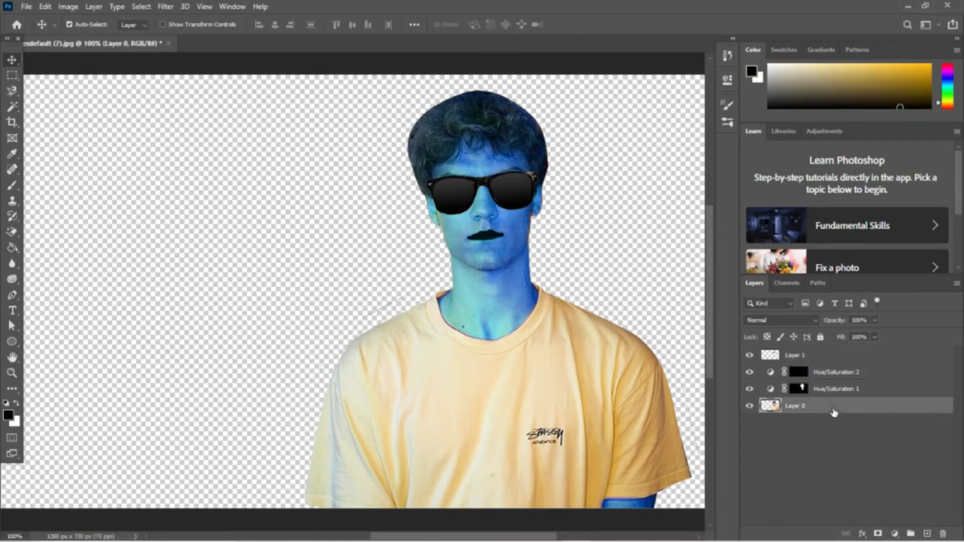
mouse_move(605, 533)
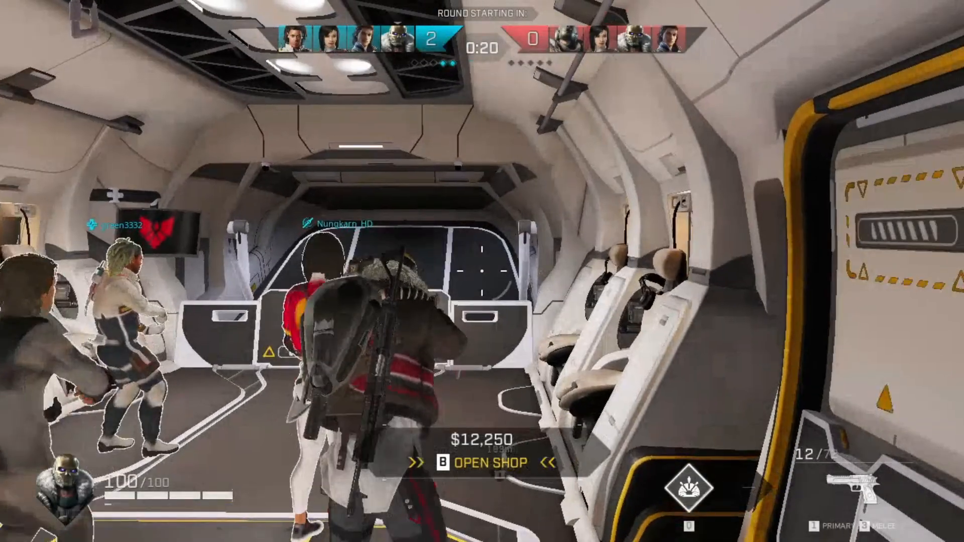
key("w")
key("3")
key("2")
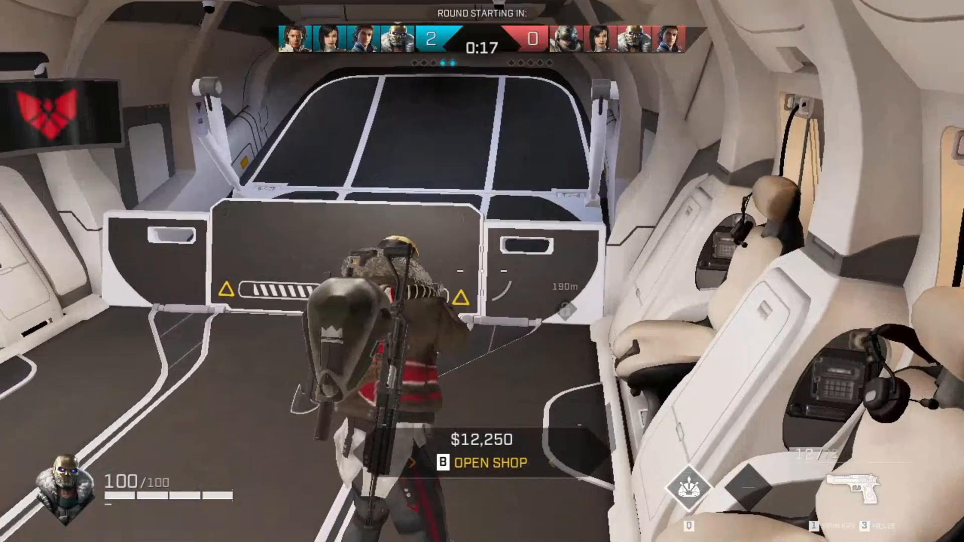
key("b")
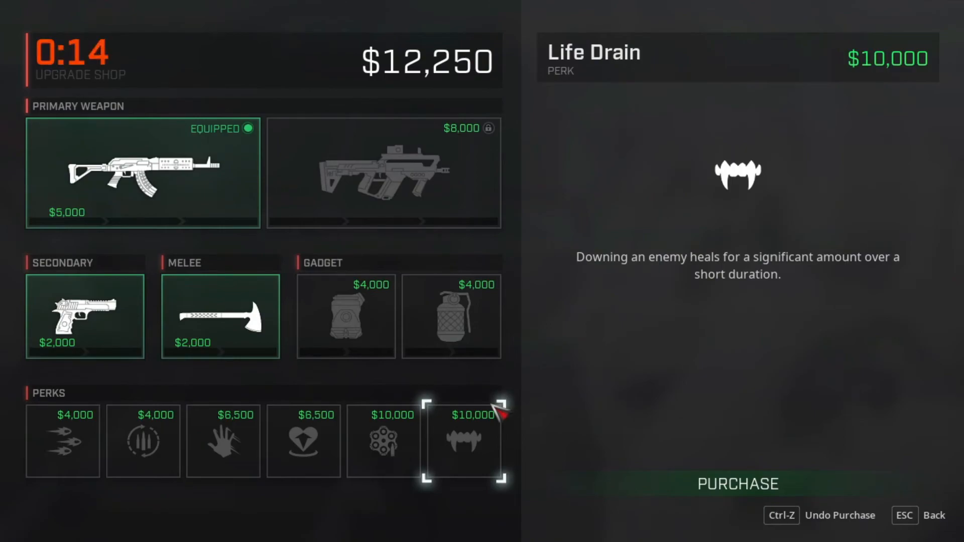
key("Escape")
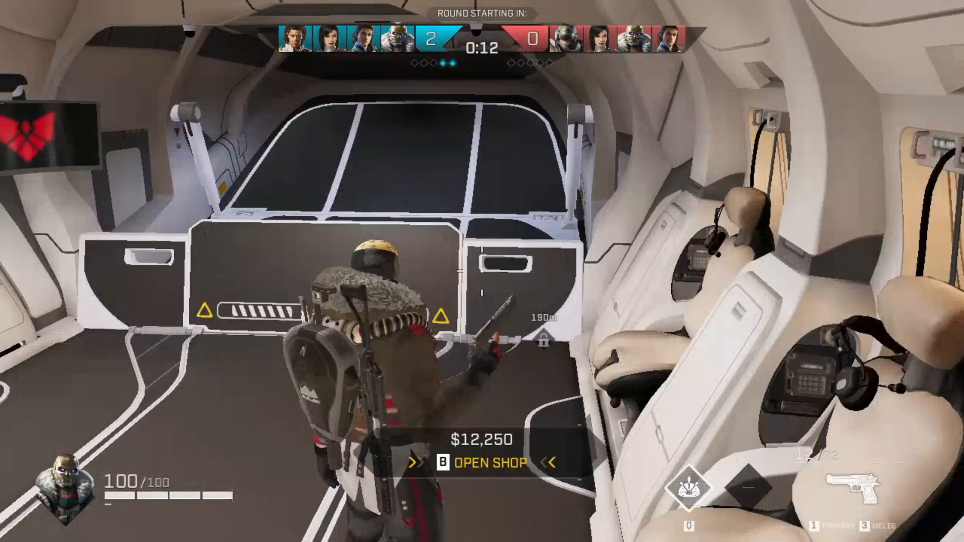
key("3")
key("2")
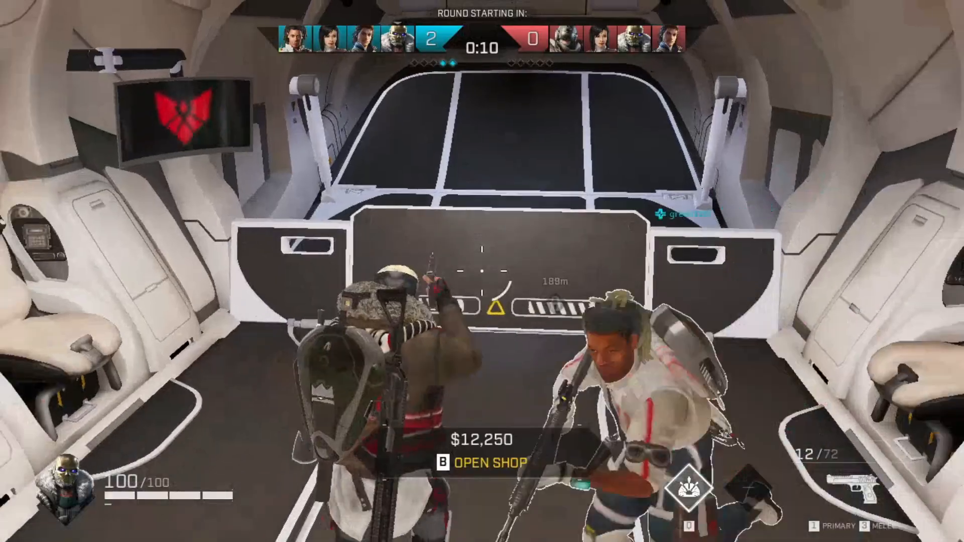
key("b")
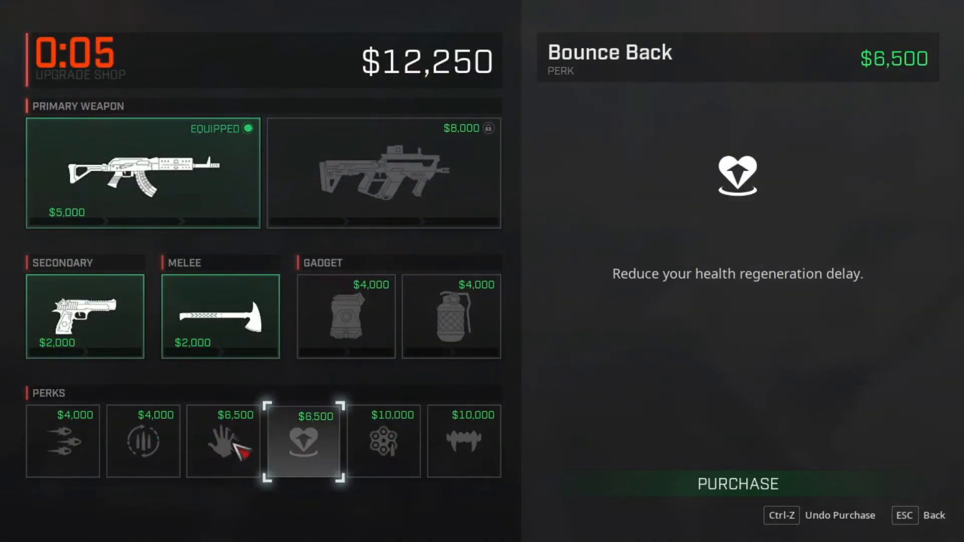
left_click(301, 442)
left_click(66, 440)
key("Escape")
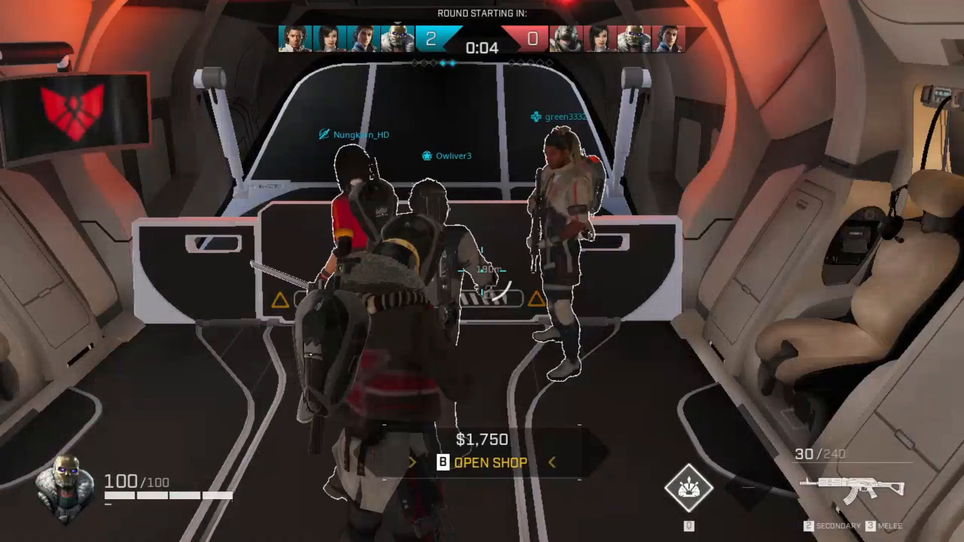